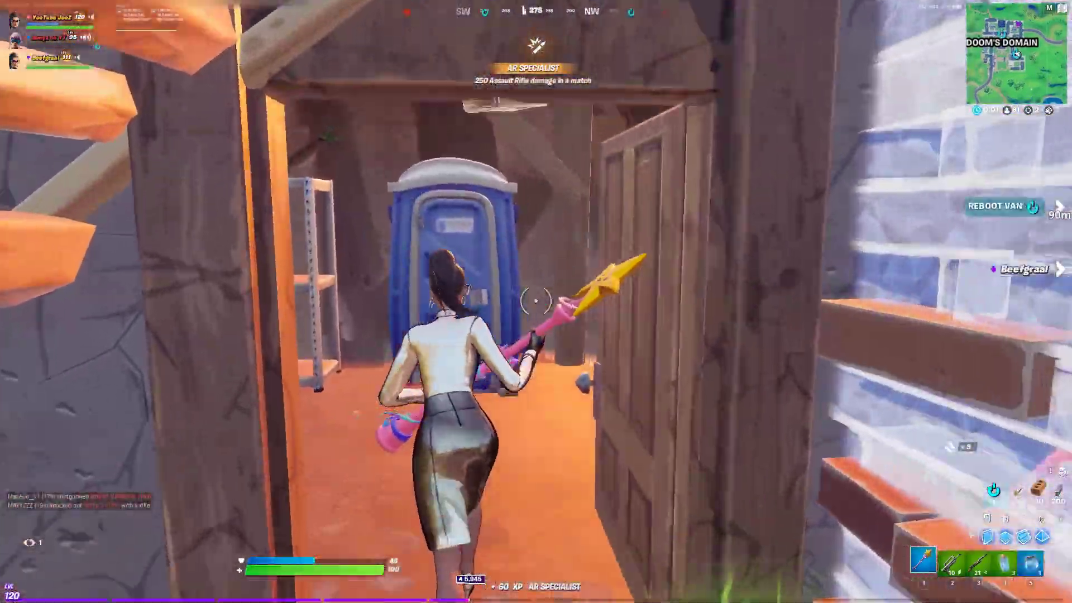
key("e")
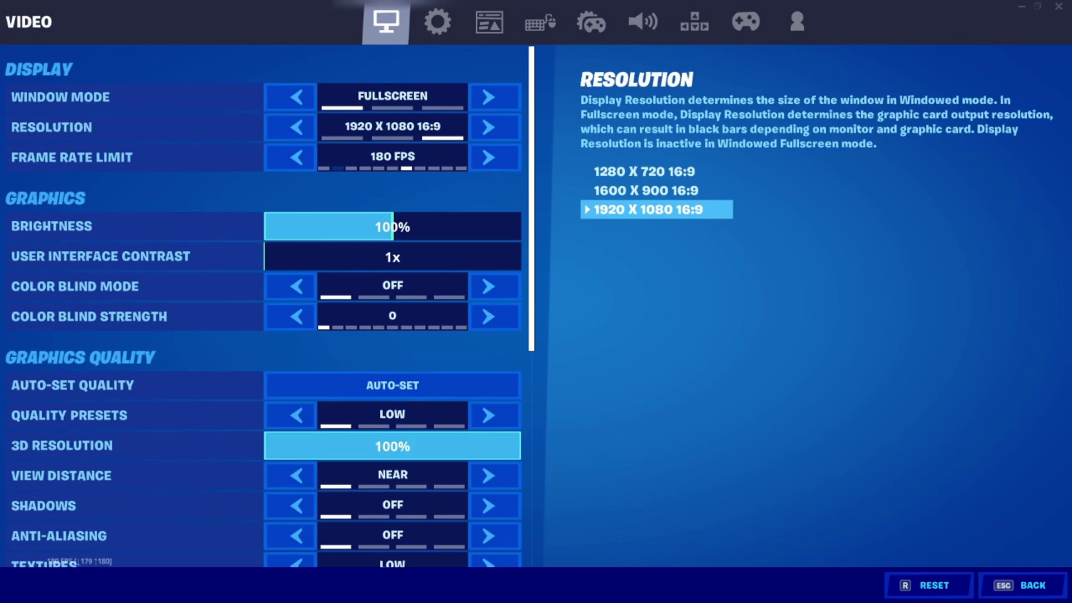
Step: Review the Fortnite video settings from display and graphics quality down to the advanced graphics options, and leave the settings
scroll(194, 173, "down", 3)
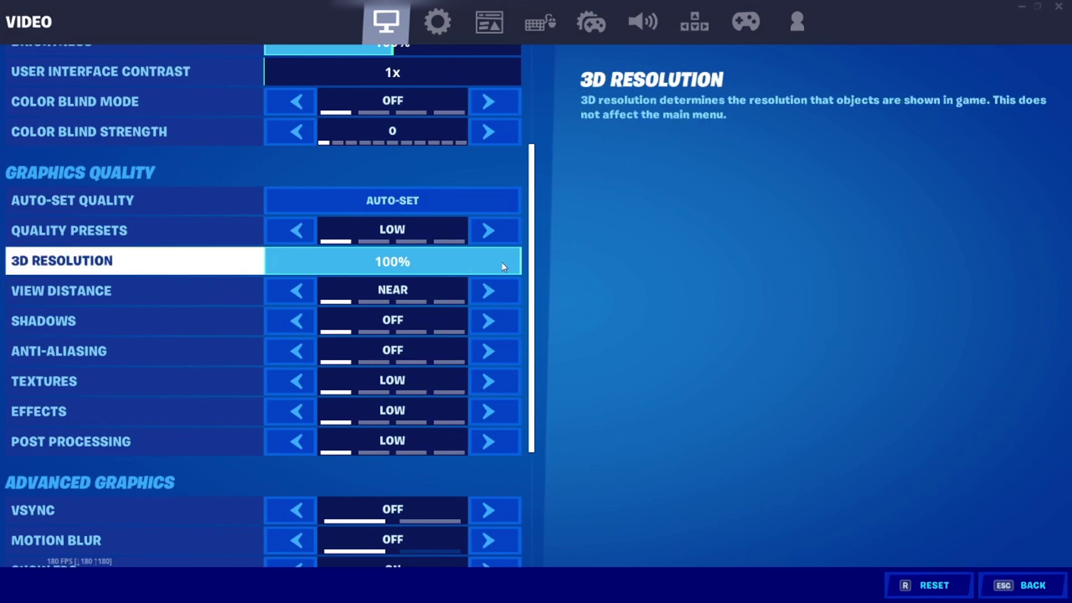
scroll(504, 267, "down", 5)
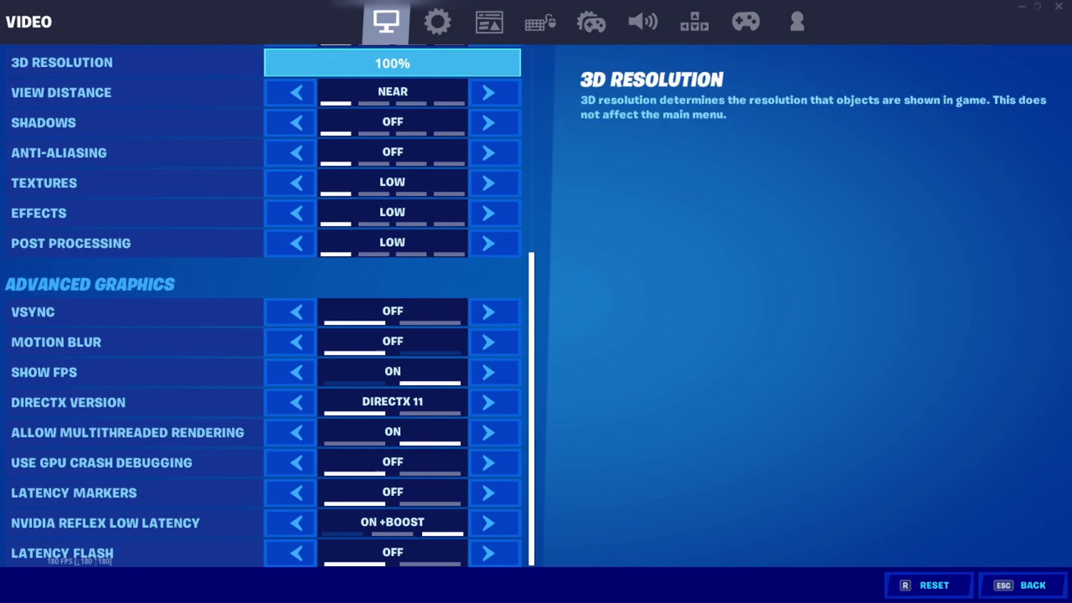
key("ctrl+shift+Escape")
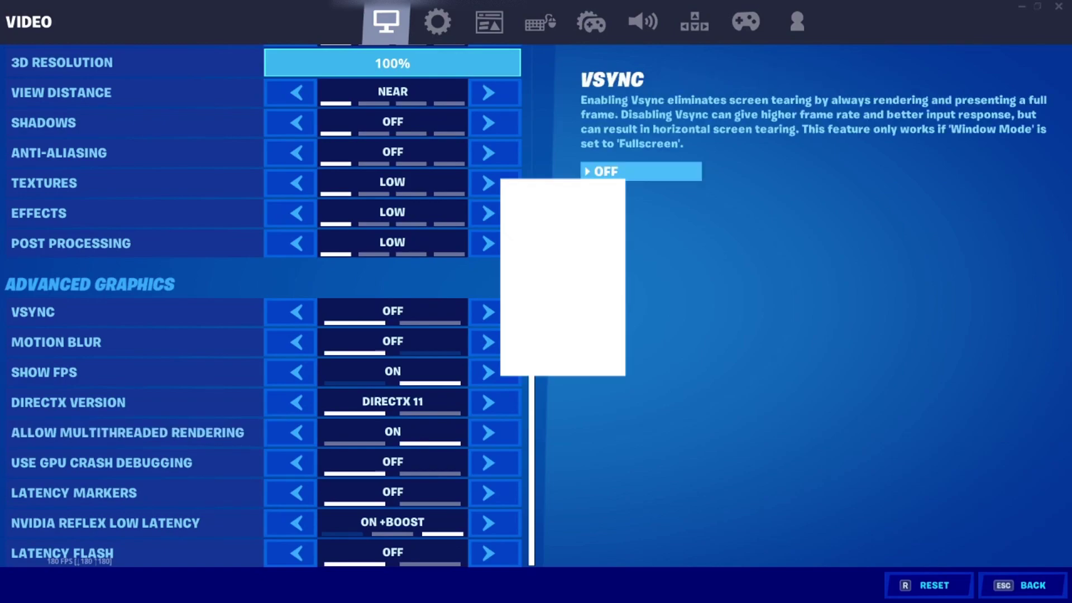
left_click(394, 445)
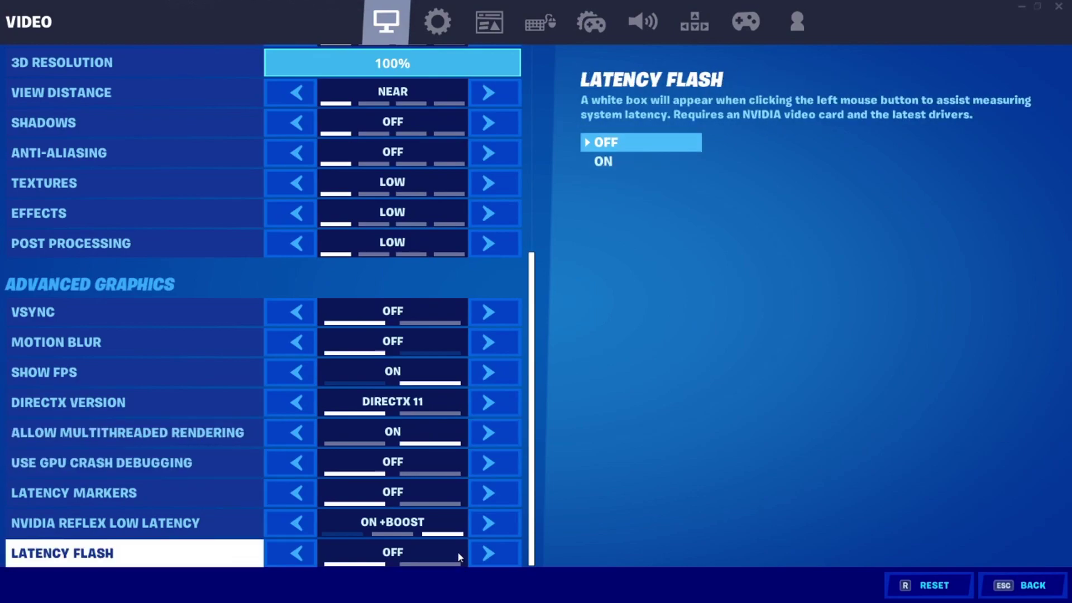
key("Escape")
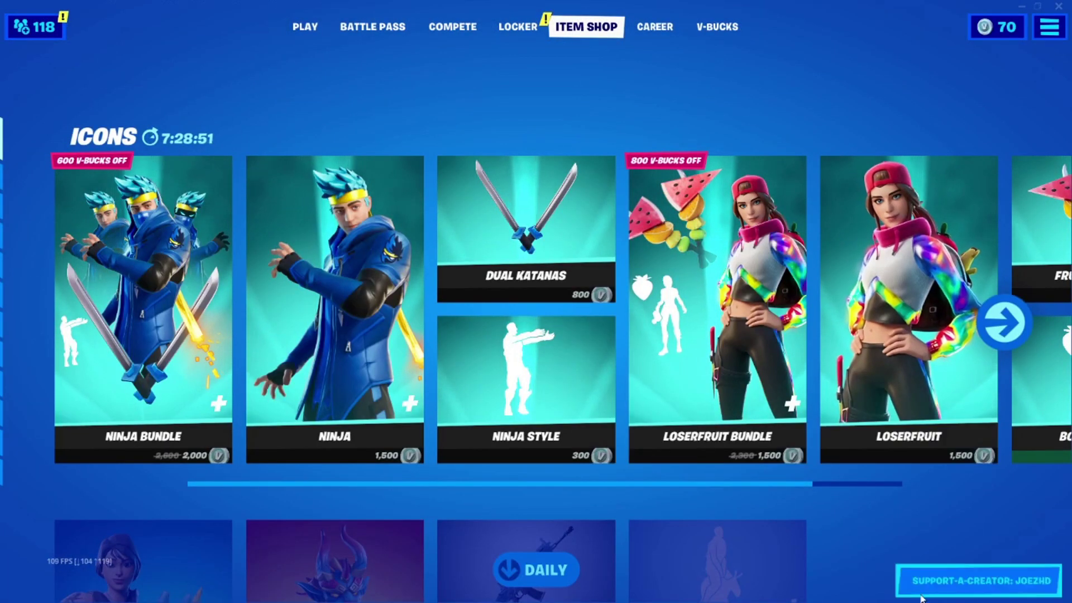
Step: Open the Support a Creator dialog from the item shop and go to its creator code entry
left_click(944, 593)
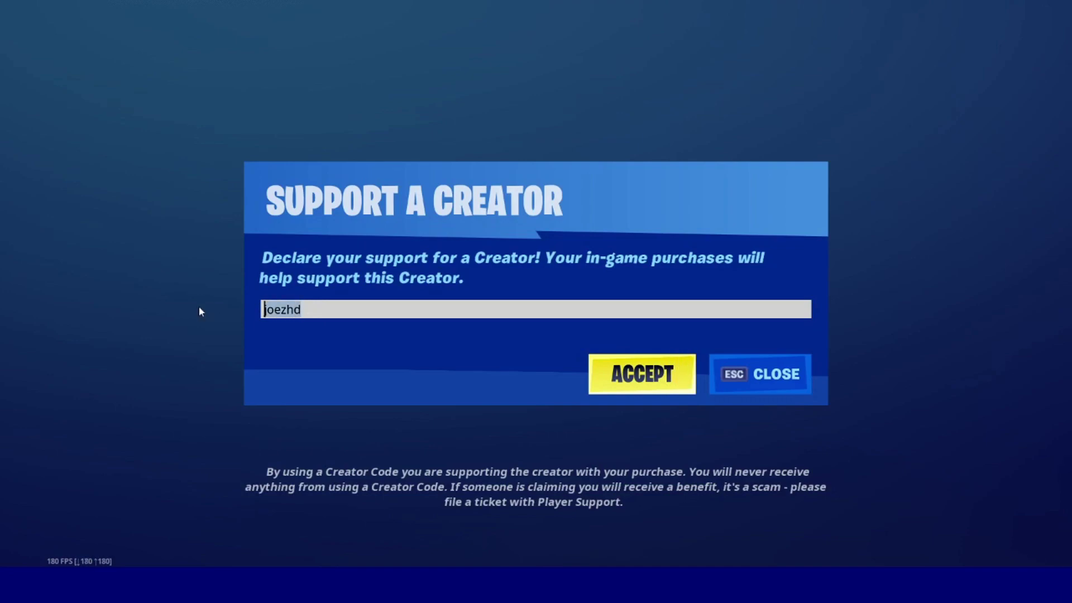
left_click(368, 306)
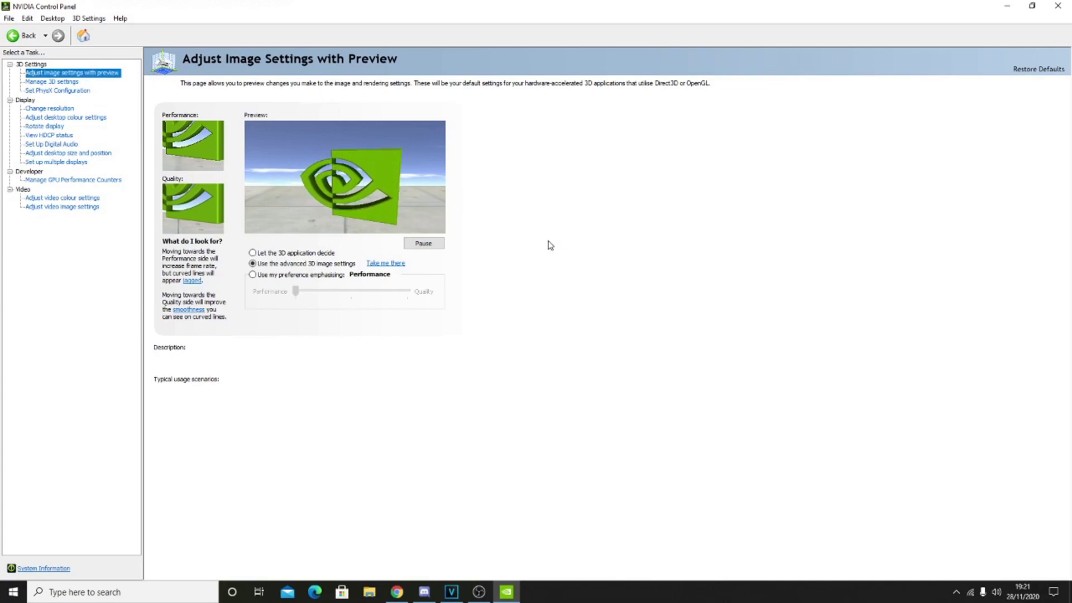
Step: Try the image preference emphasising Performance in NVIDIA Control Panel, and return to using the advanced 3D image settings
mouse_move(282, 266)
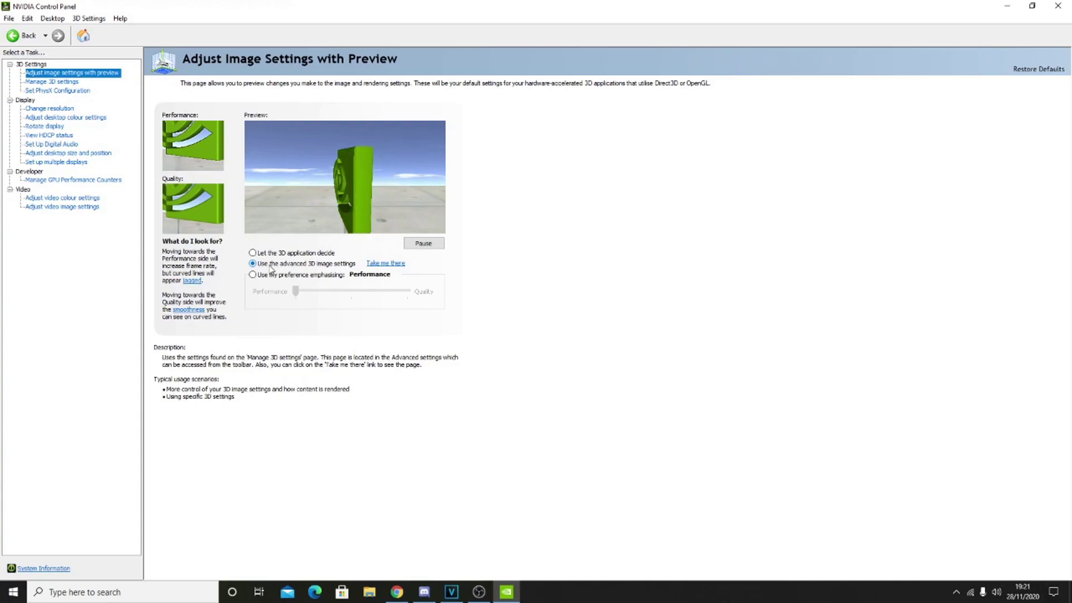
left_click(301, 275)
mouse_move(302, 278)
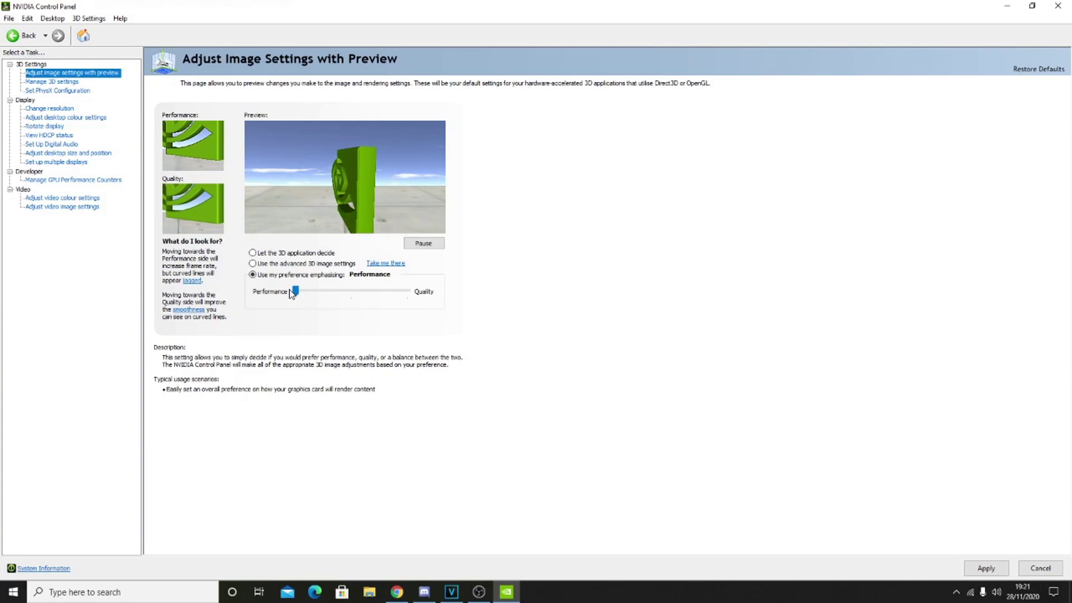
left_click(253, 265)
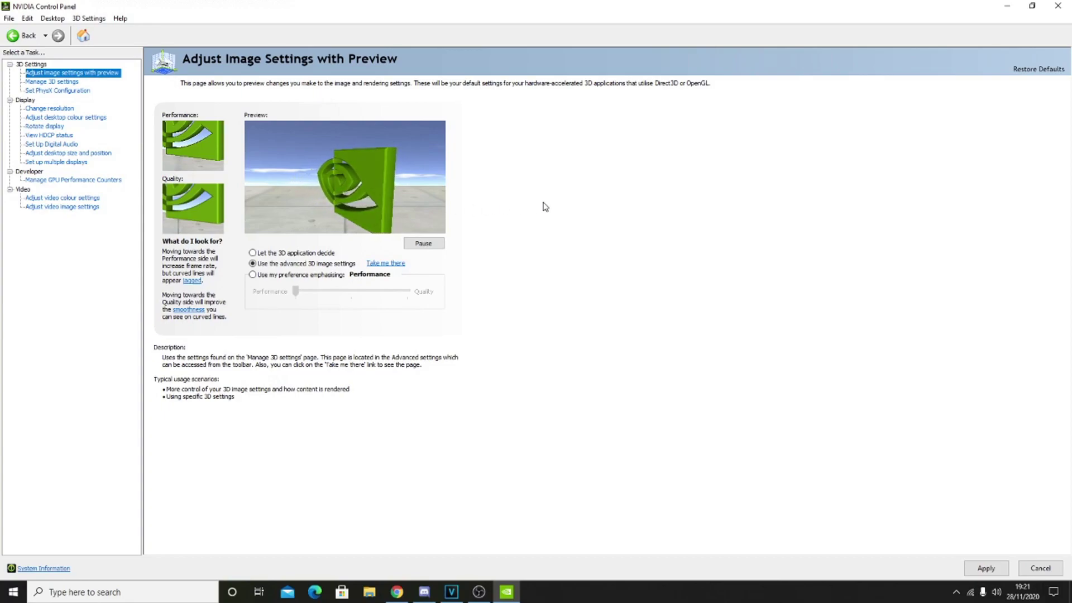
Step: Open Manage 3D Settings and review the whole list of global settings
left_click(63, 81)
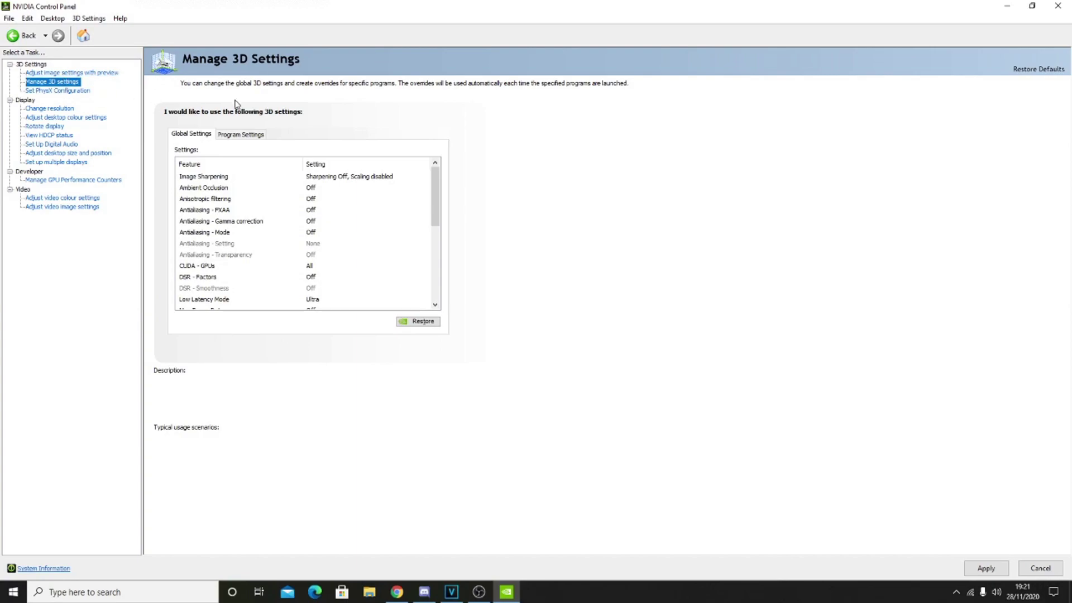
left_click(439, 183)
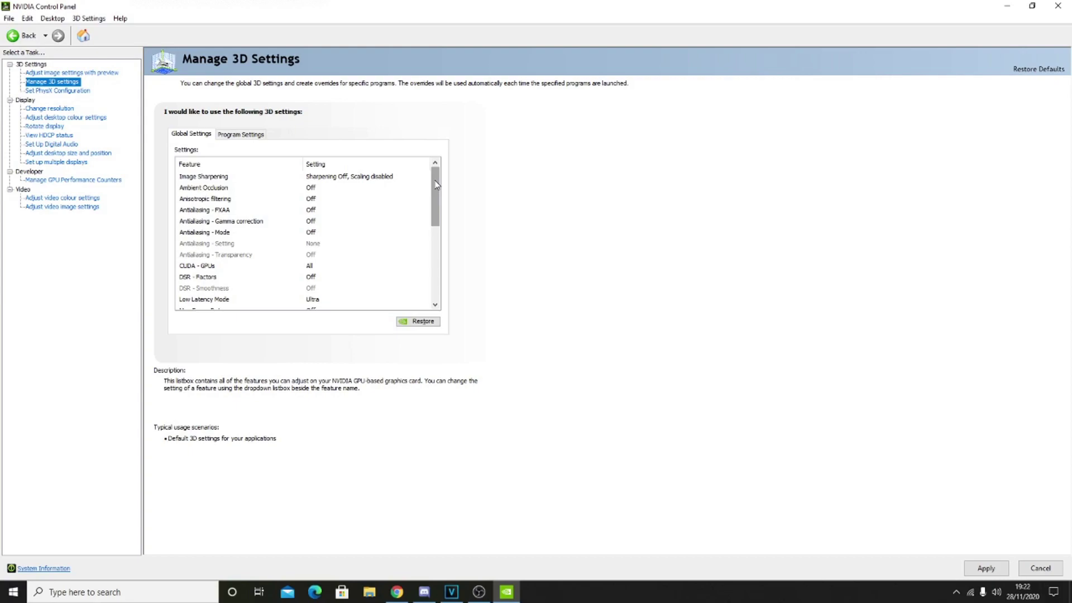
left_click_drag(435, 181, 510, 259)
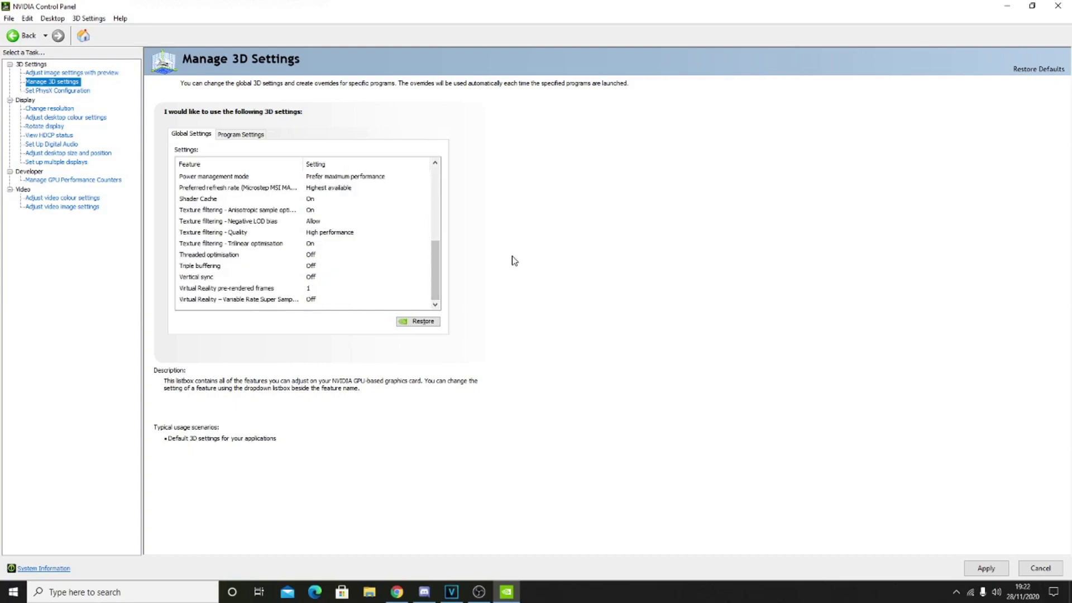
left_click(258, 136)
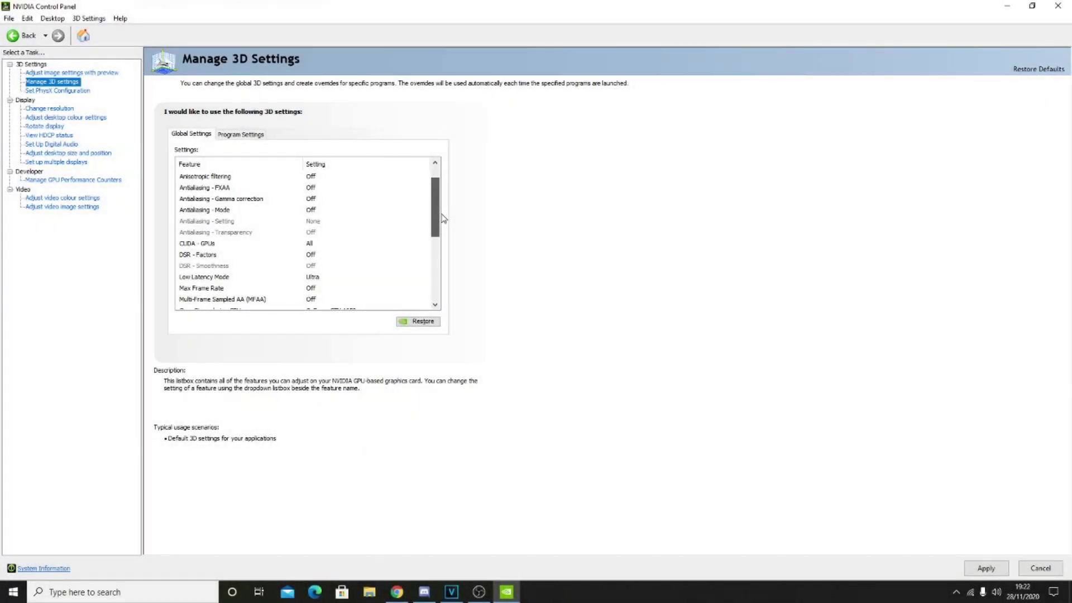
mouse_move(292, 278)
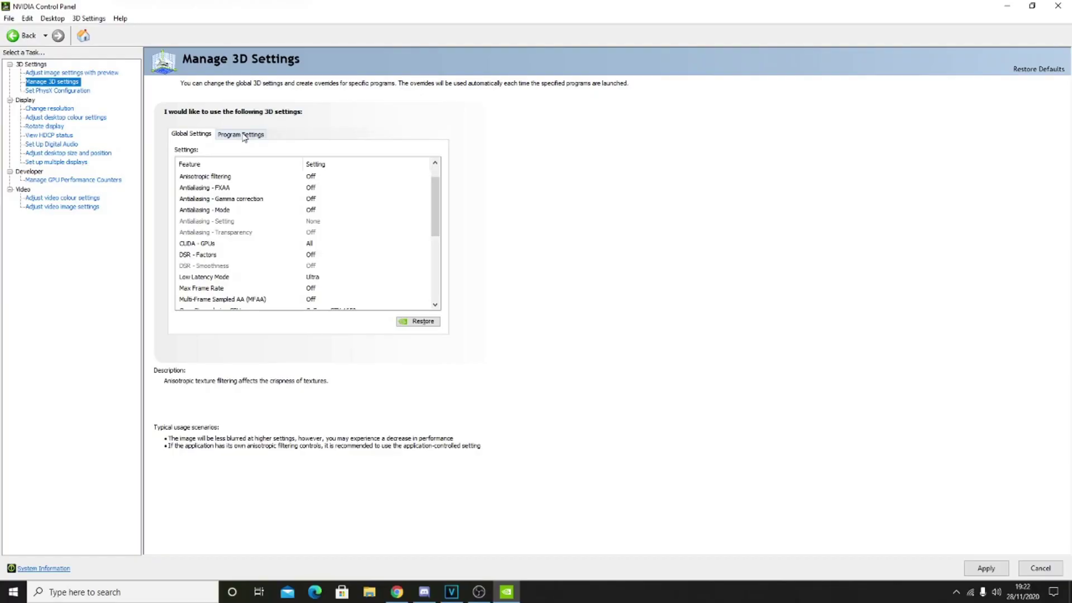
Step: Check the program-specific 3D settings for Fortnite and the list of programs that can be added, without adding any
left_click(243, 135)
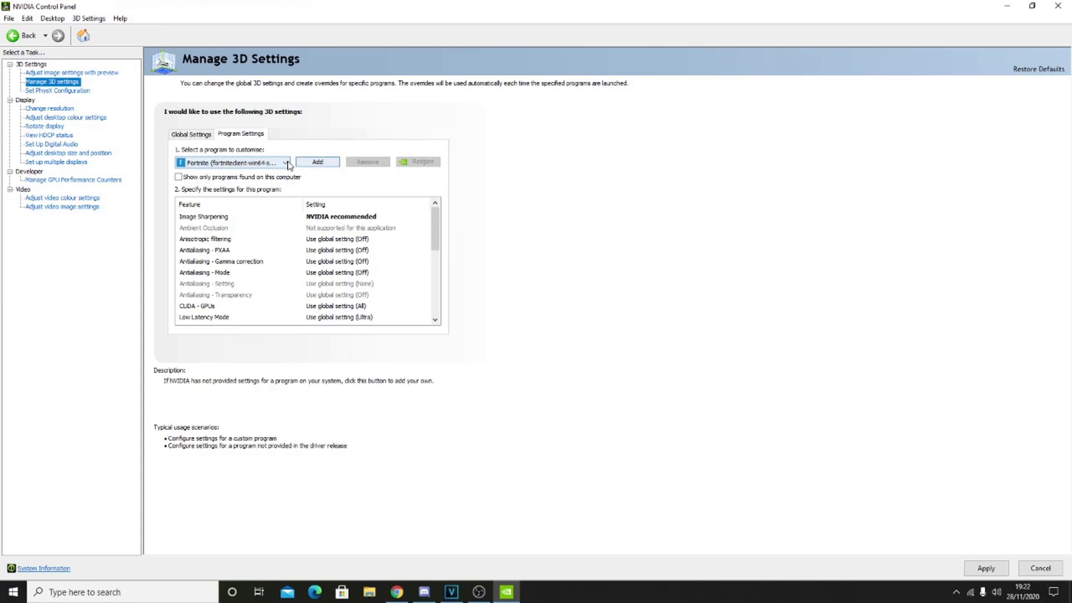
left_click(232, 163)
left_click(317, 162)
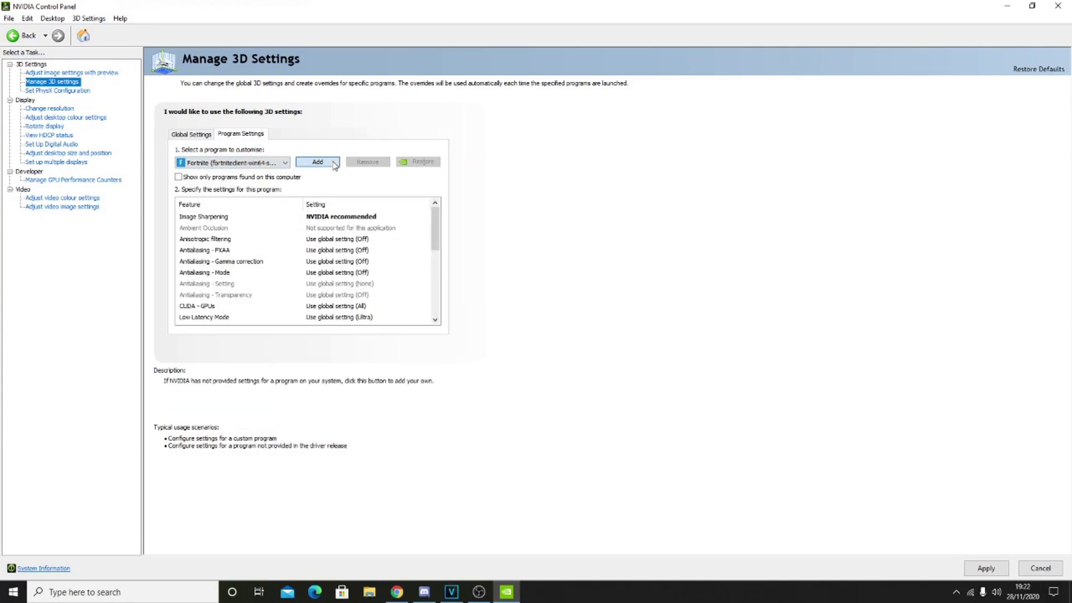
left_click(324, 163)
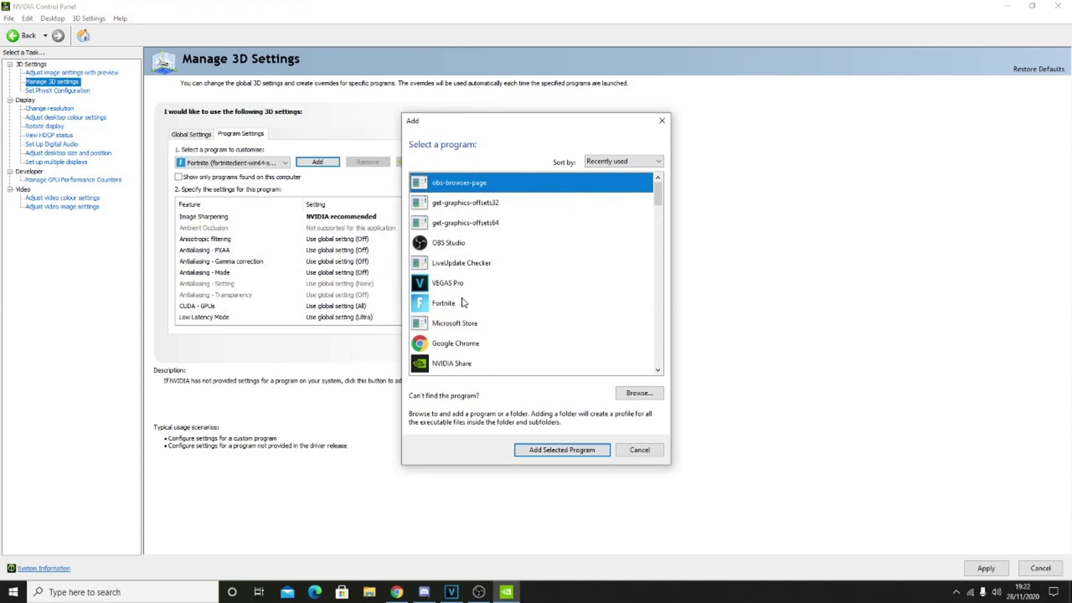
left_click(661, 121)
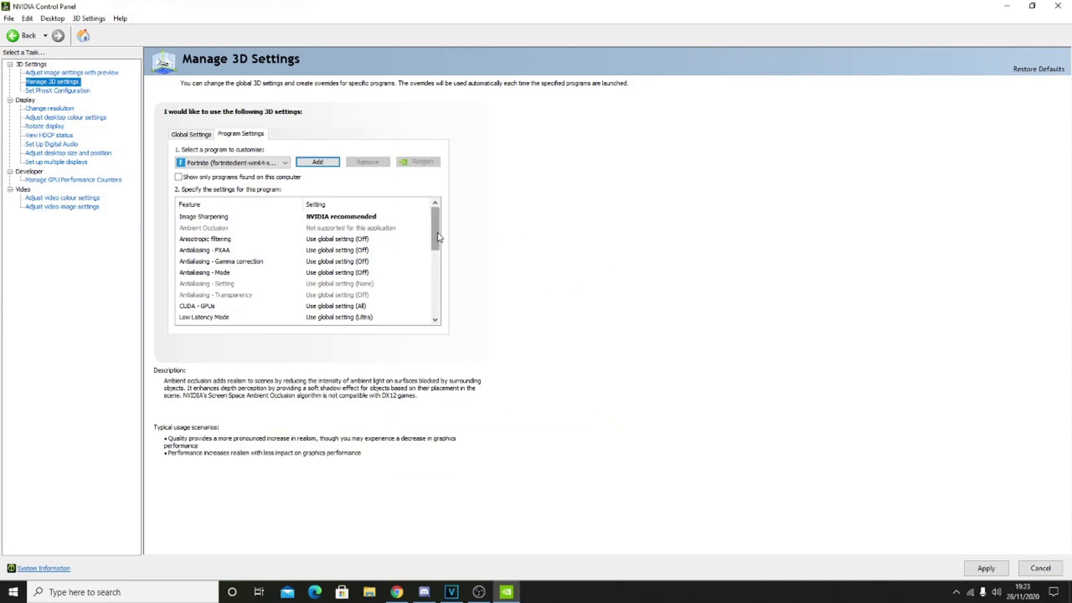
left_click_drag(435, 236, 435, 302)
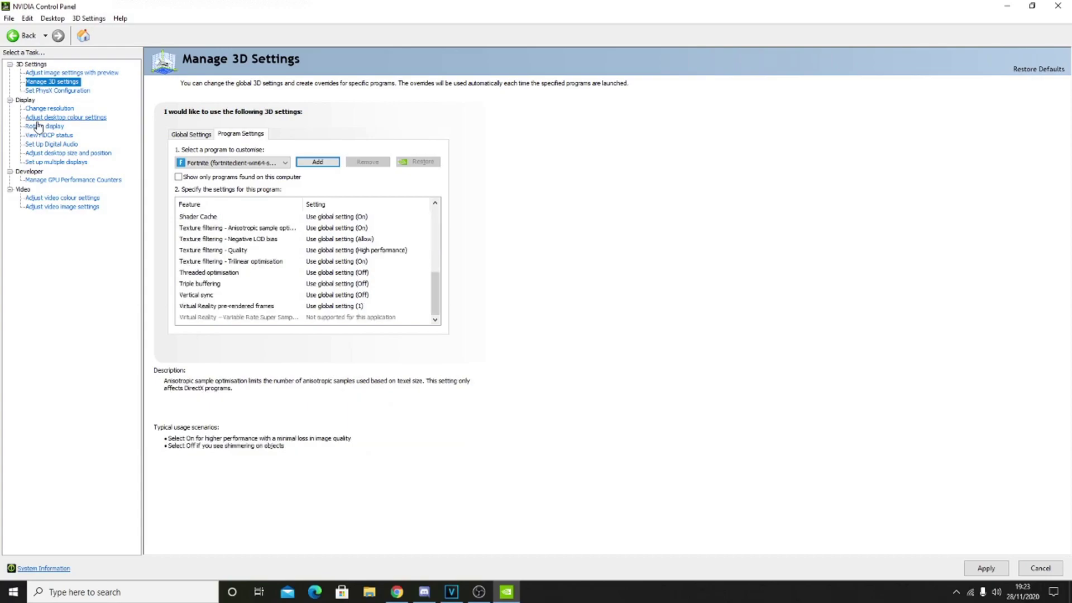
Step: In the desktop size and position settings, choose No scaling and have scaling performed on the Display
left_click(85, 154)
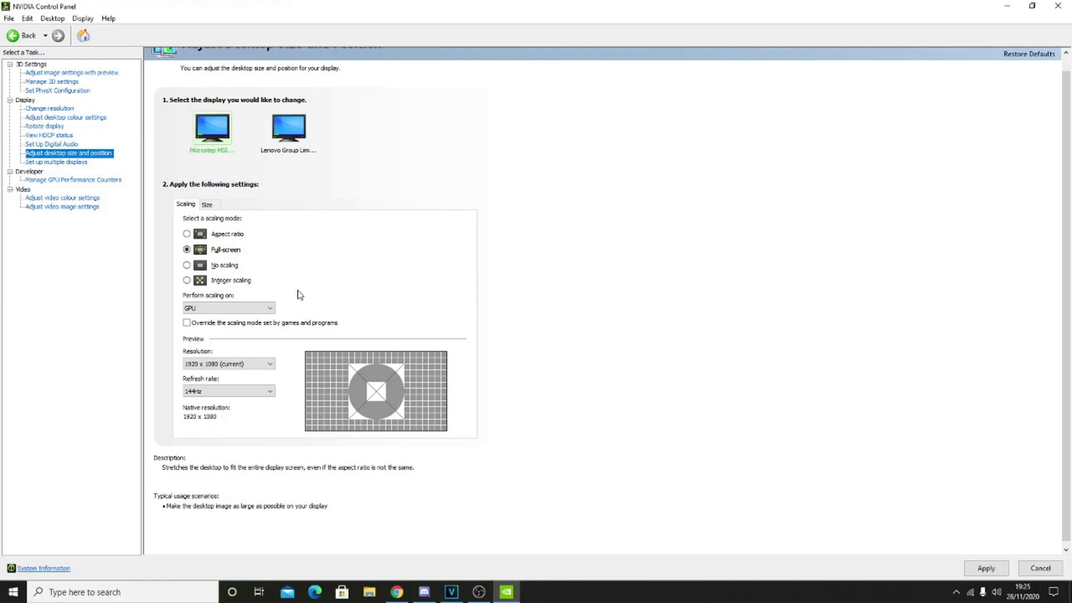
mouse_move(256, 313)
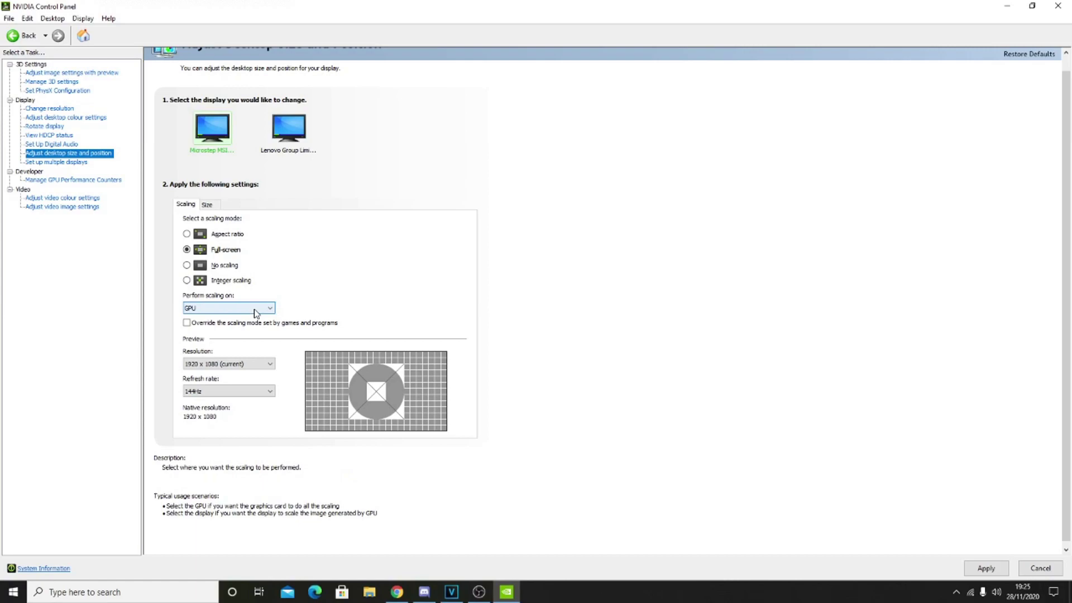
mouse_move(244, 268)
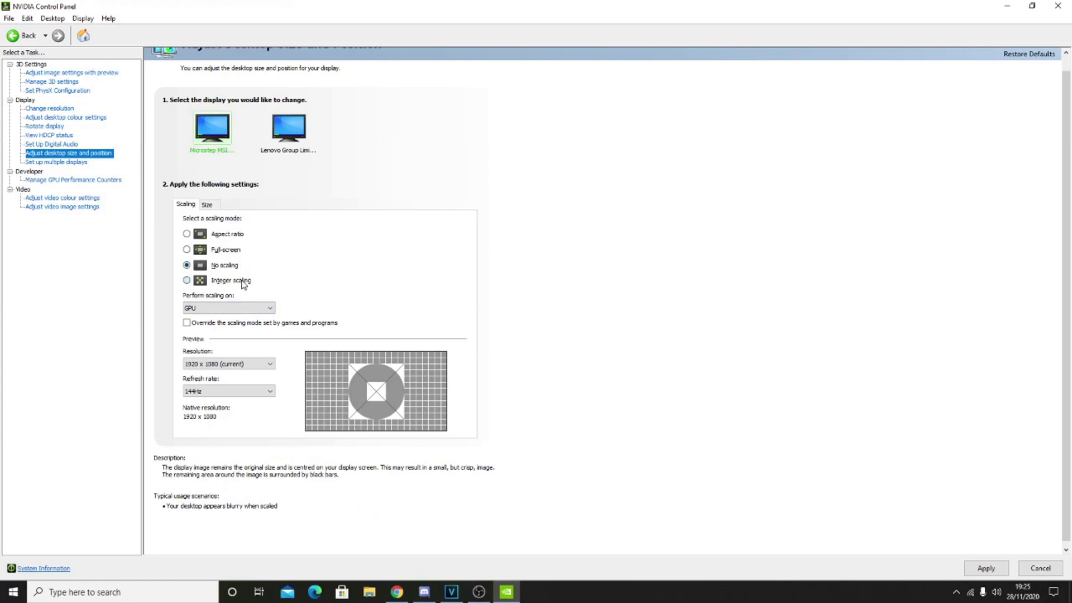
mouse_move(212, 306)
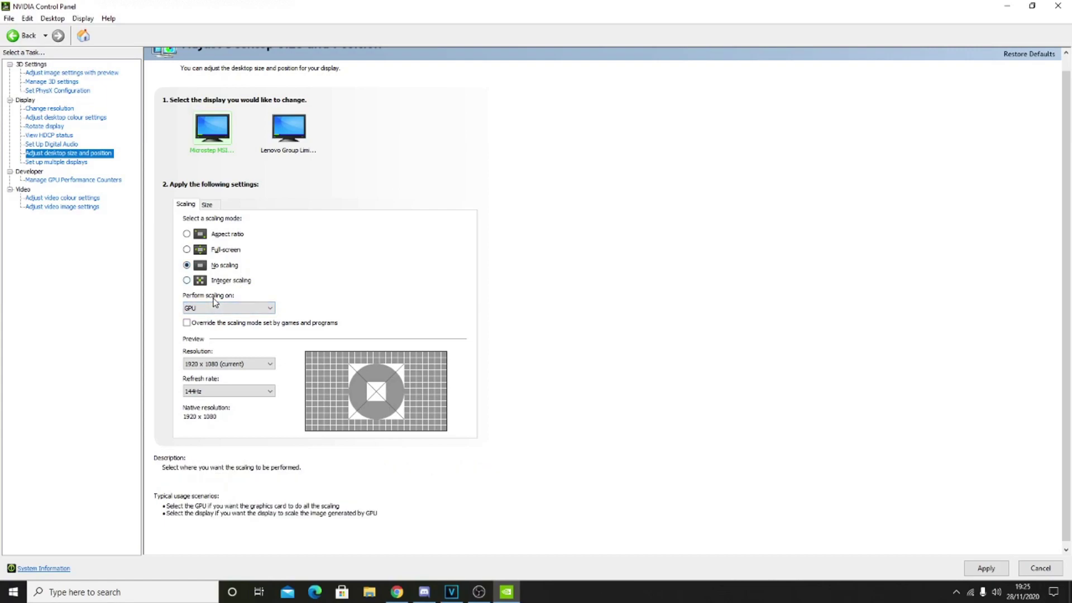
mouse_move(210, 270)
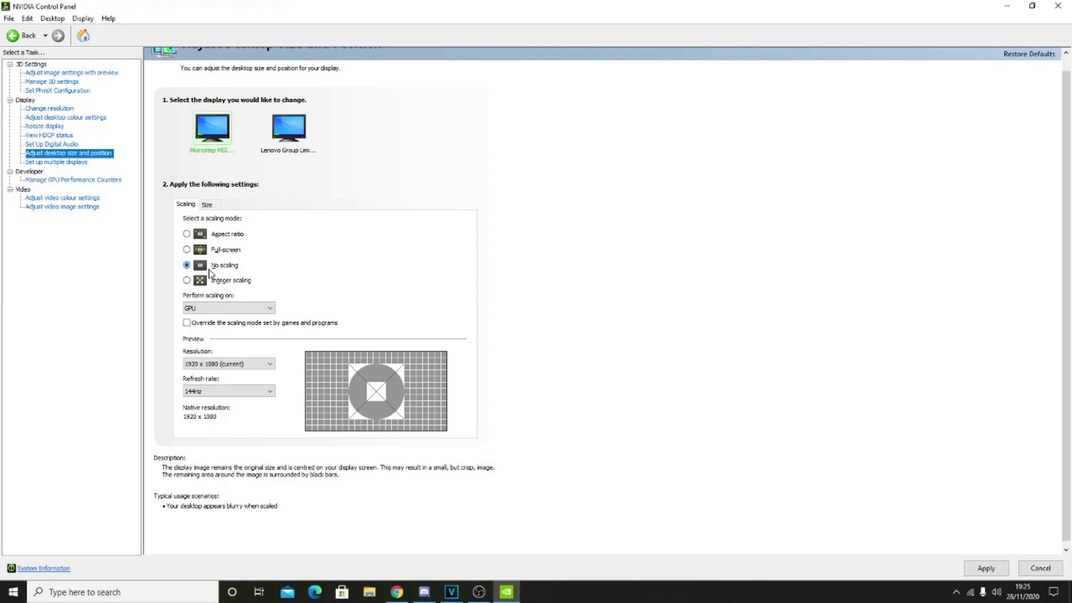
left_click(222, 309)
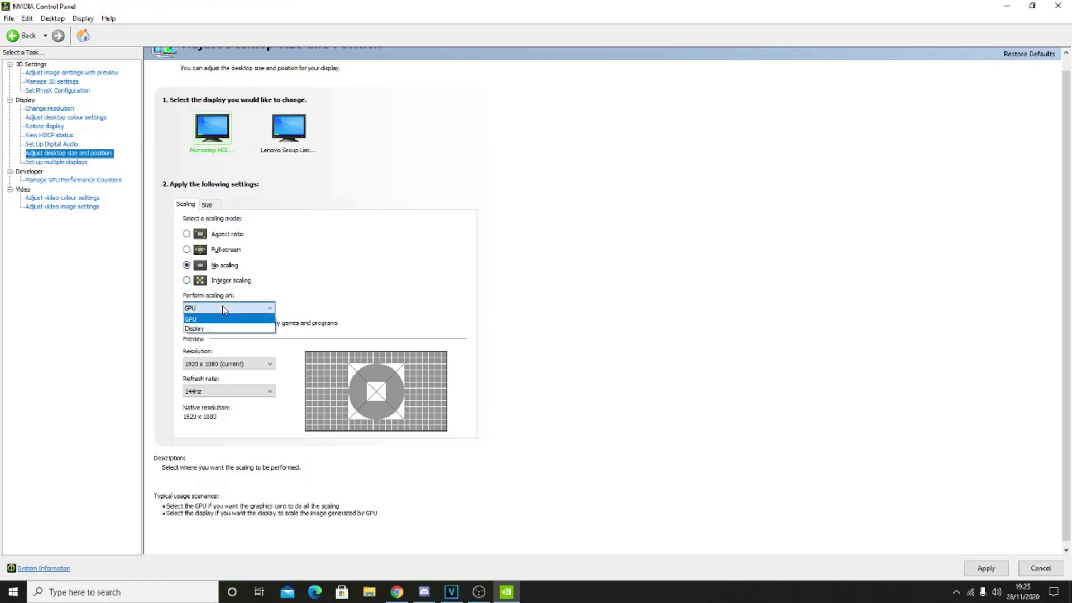
left_click(213, 329)
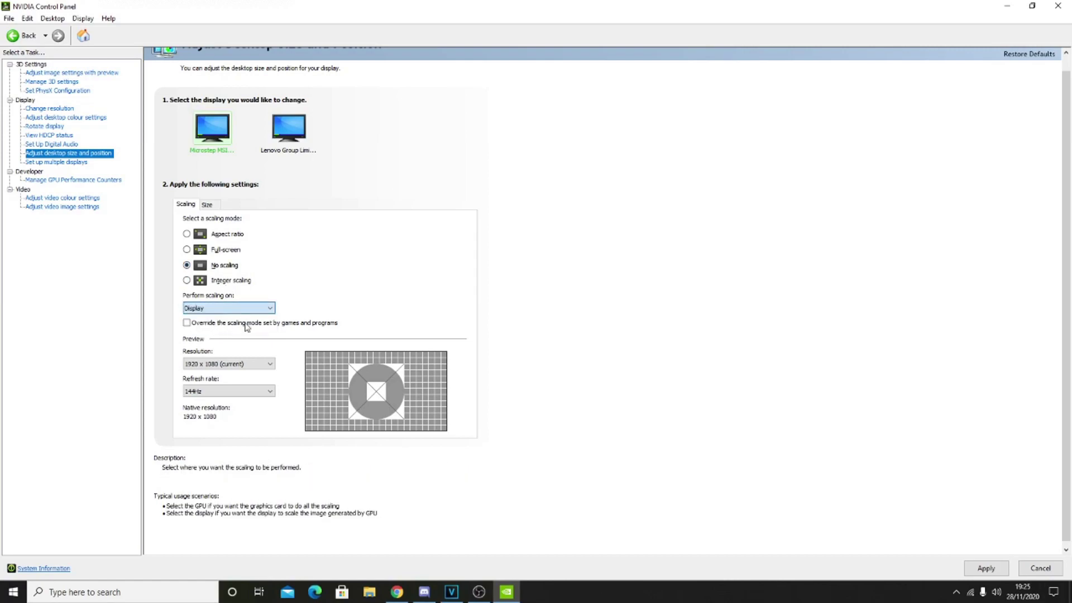
Step: Set the scaling mode to Full-screen and the preview refresh rate to 144Hz
left_click(186, 249)
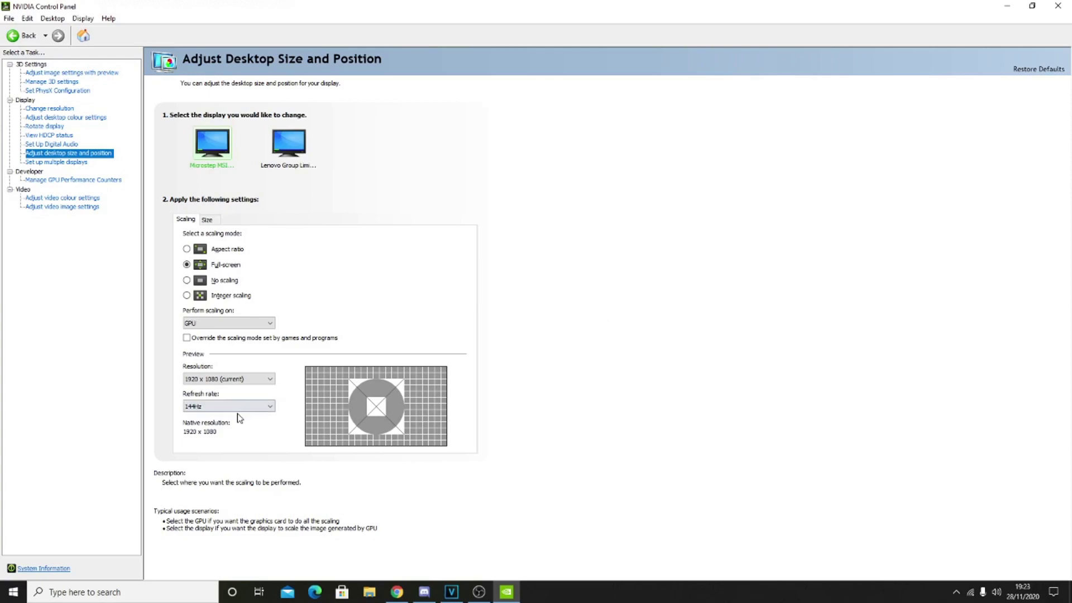
left_click(238, 411)
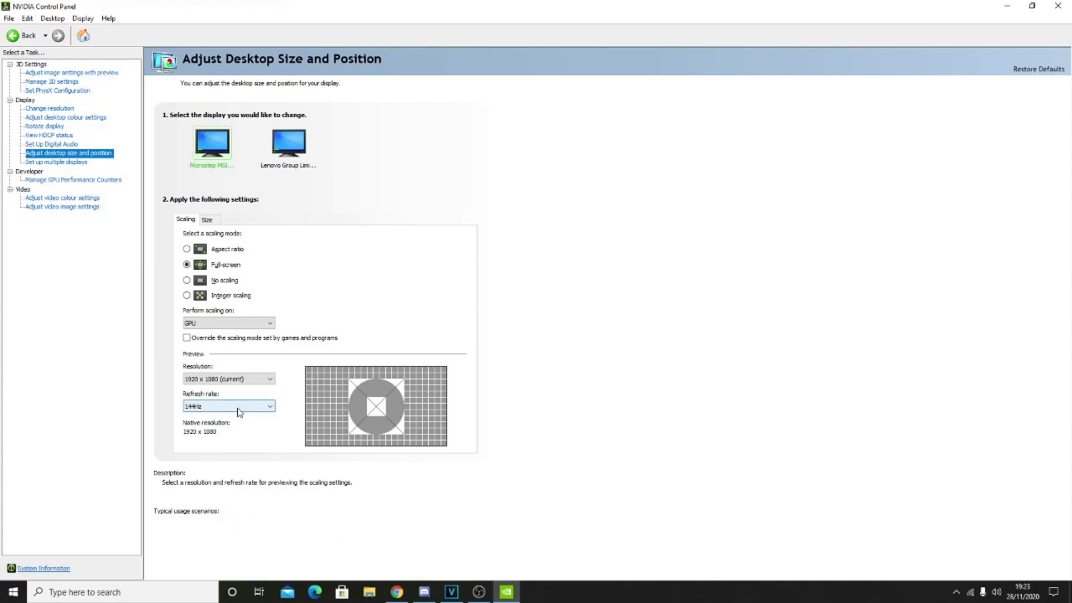
left_click(239, 411)
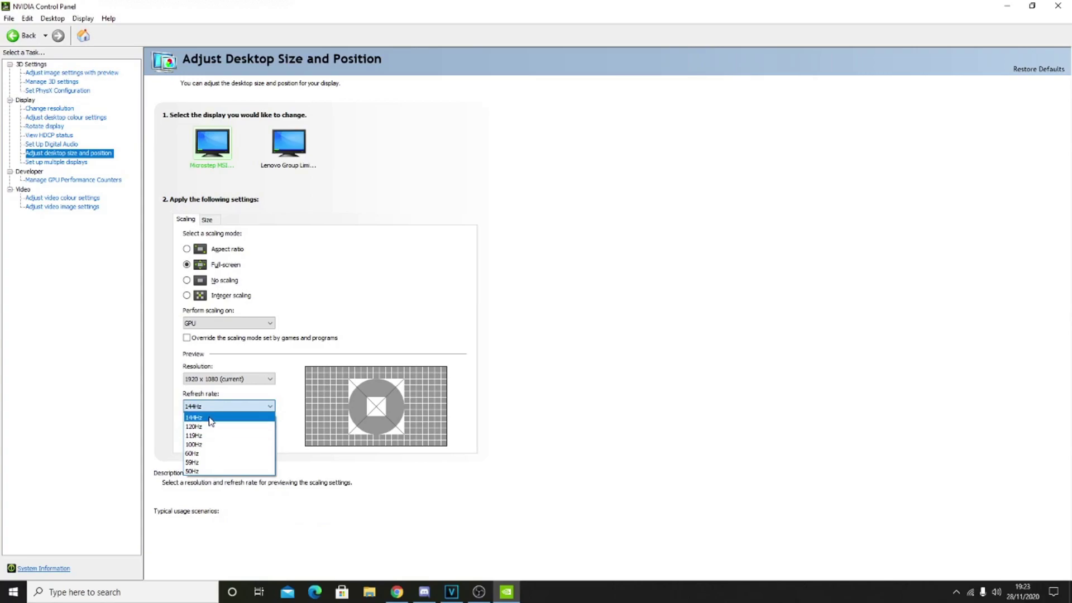
left_click(218, 417)
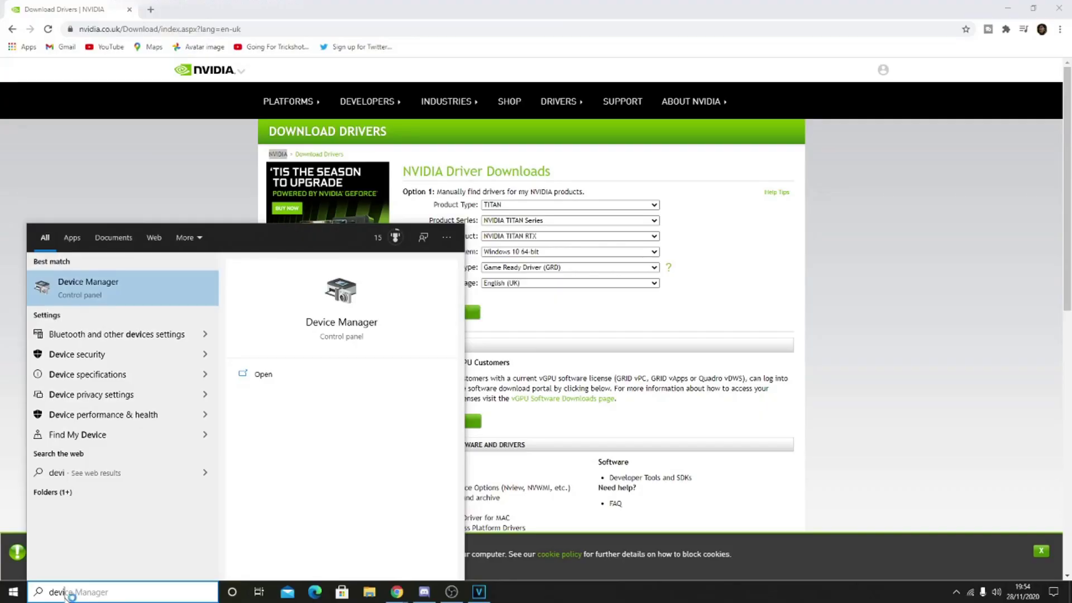
Step: Open Device Manager, look up the graphics card model under Display adaptors, and close Device Manager
key("Return")
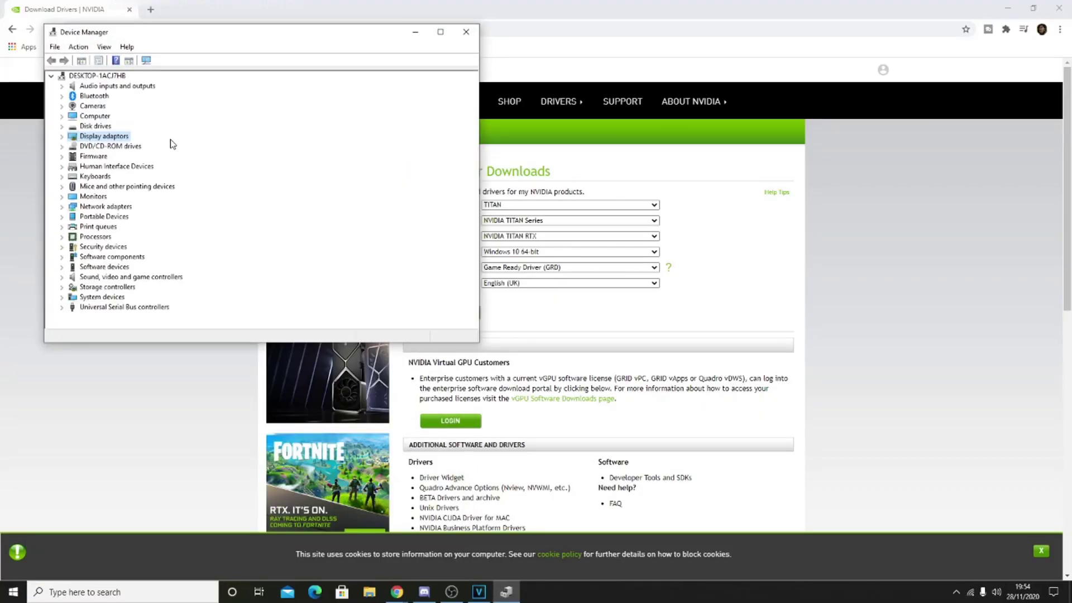
left_click(62, 137)
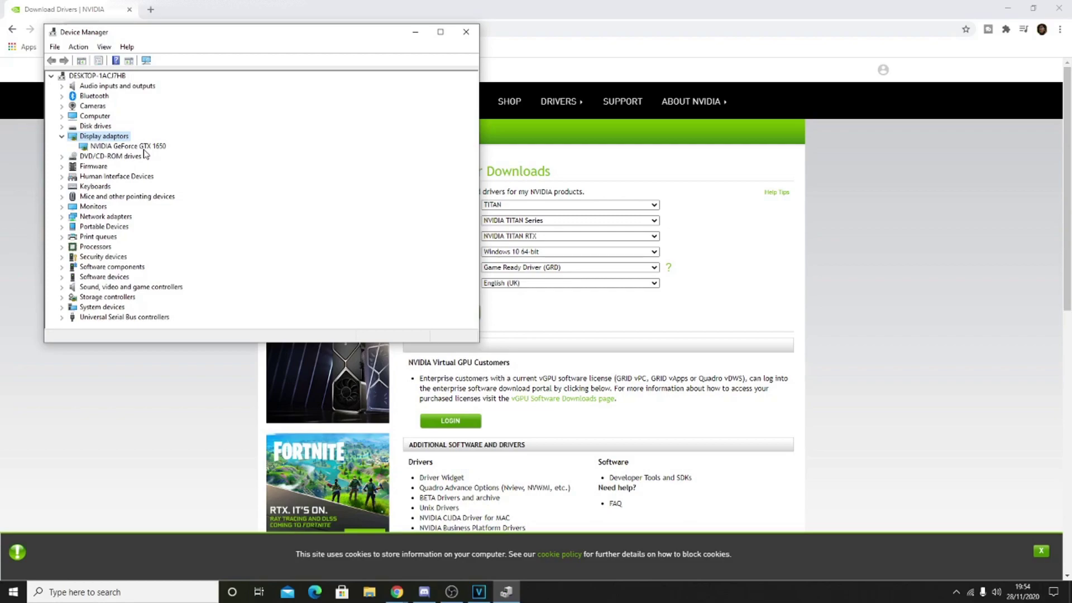
key("alt+F4")
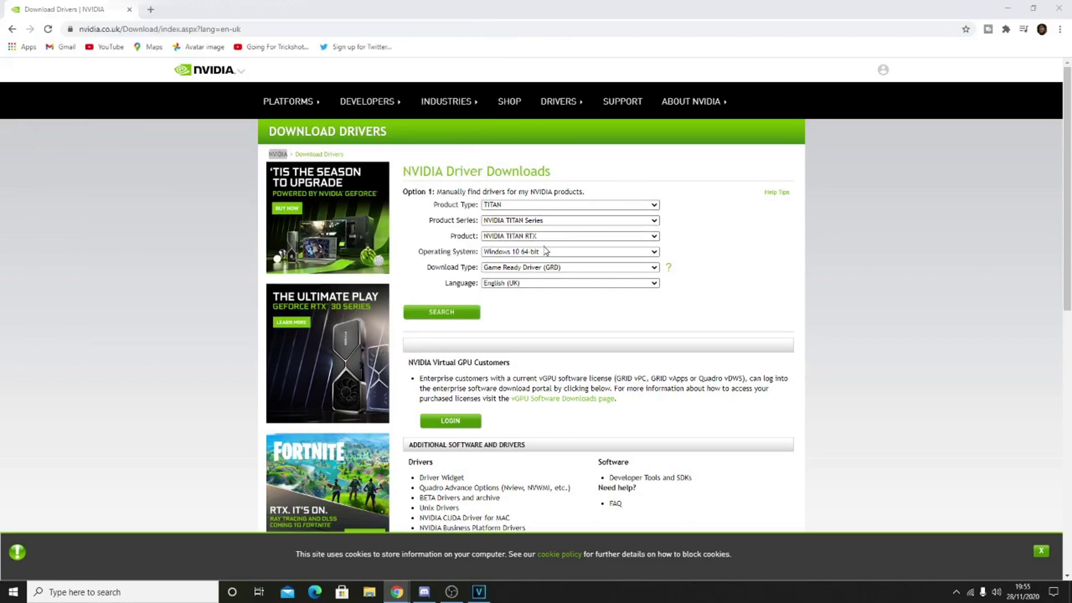
Step: Set the NVIDIA driver search's product type to GeForce and check the graphics card model in Device Manager
left_click(539, 205)
left_click(534, 217)
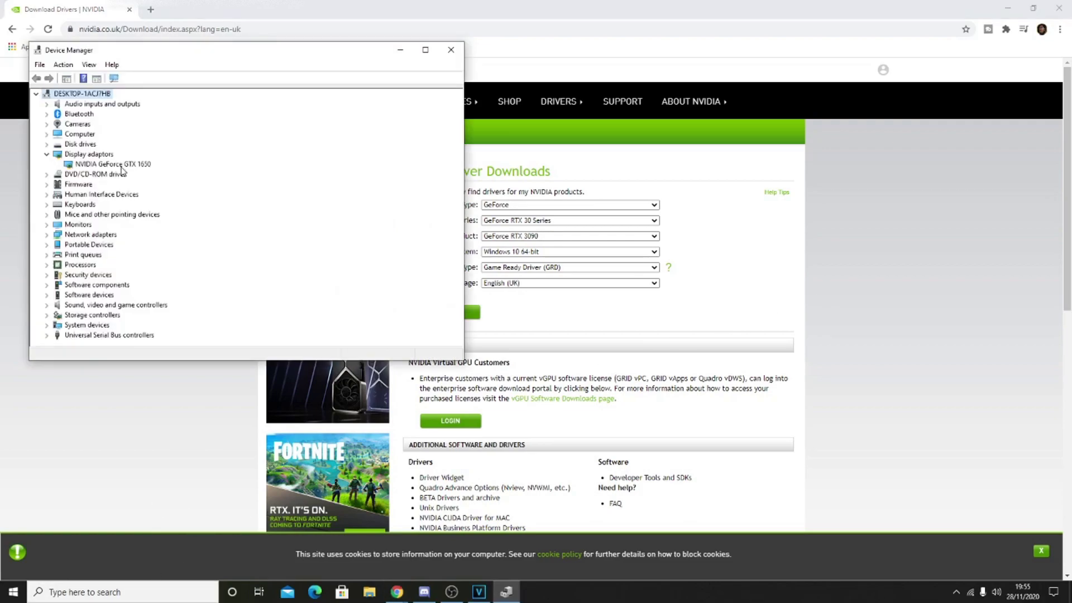
left_click(399, 54)
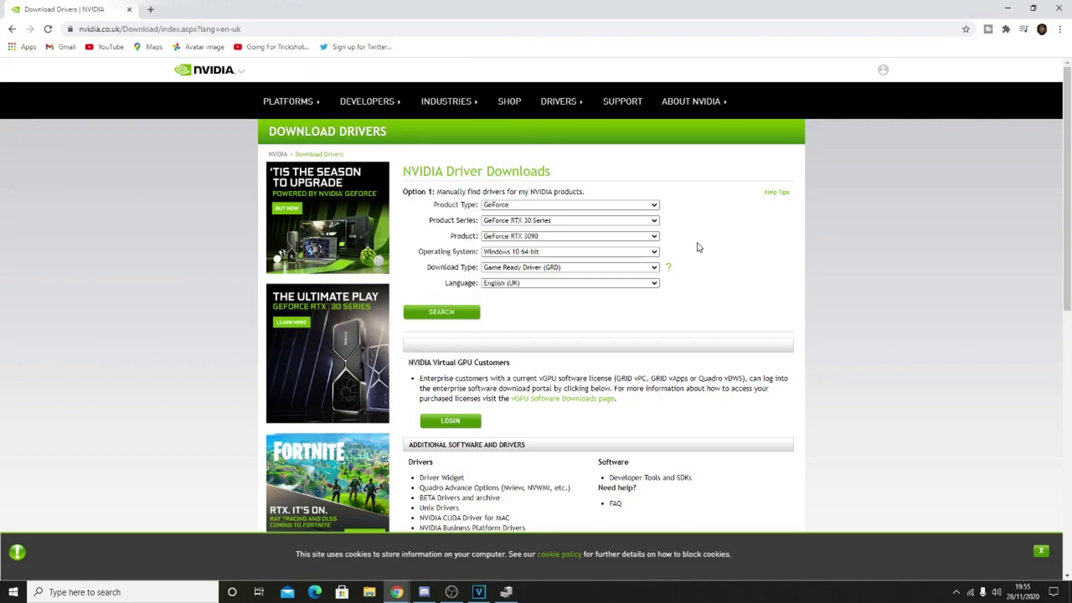
Step: Set the product series to GeForce 16 Series and the product to GeForce GTX 1650
left_click(628, 221)
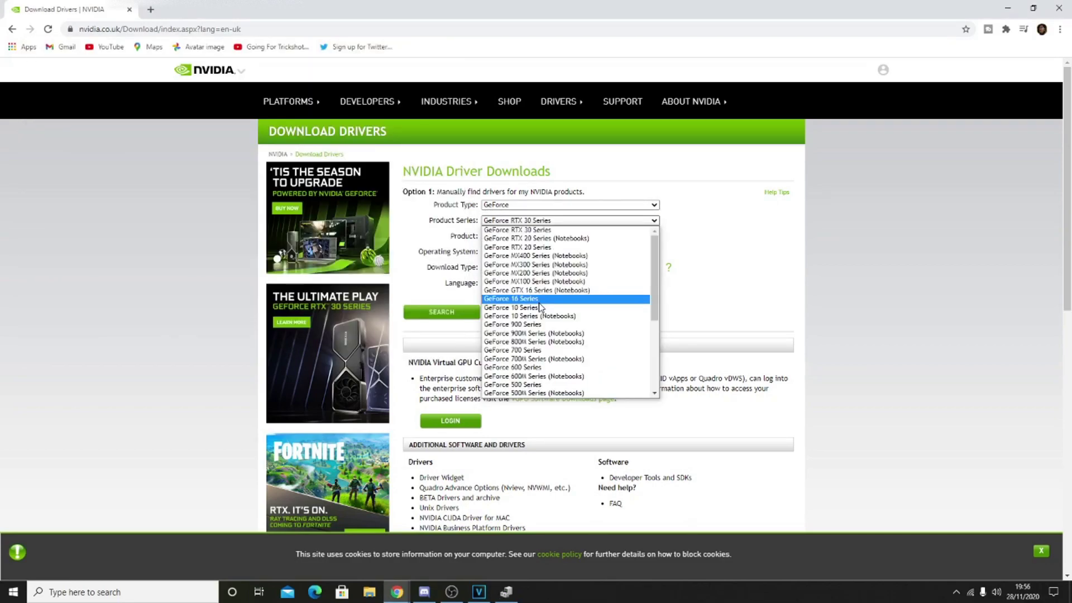
left_click(540, 302)
left_click(545, 222)
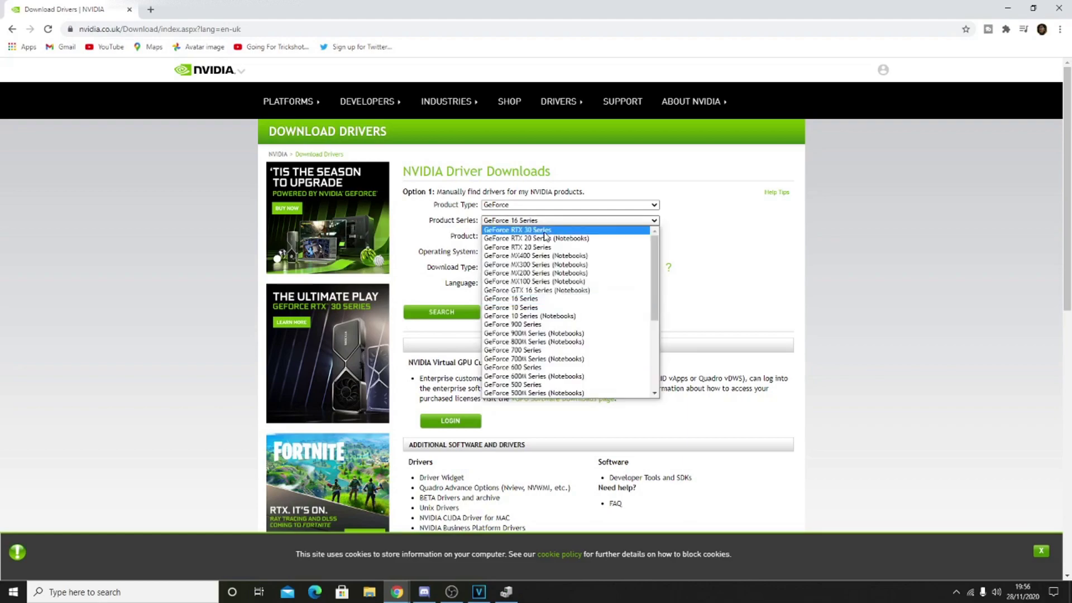
left_click(556, 298)
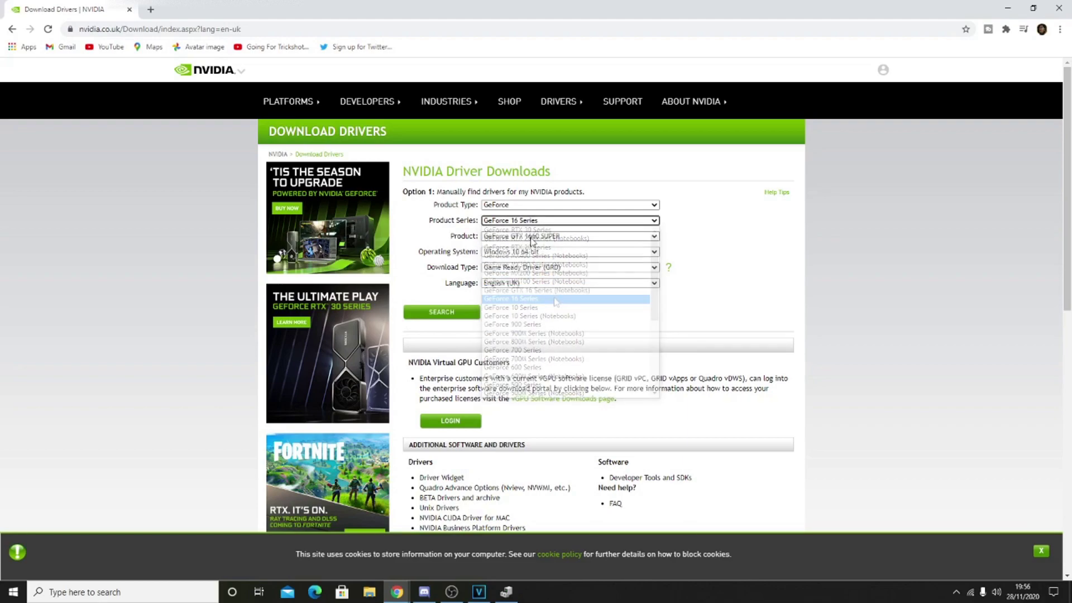
left_click(541, 235)
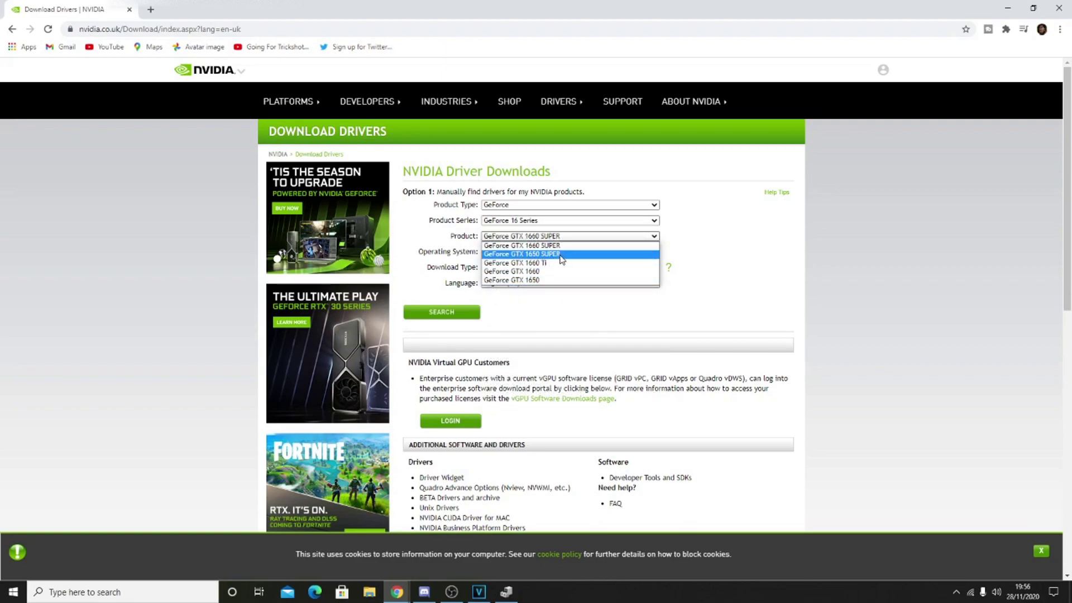
left_click(539, 280)
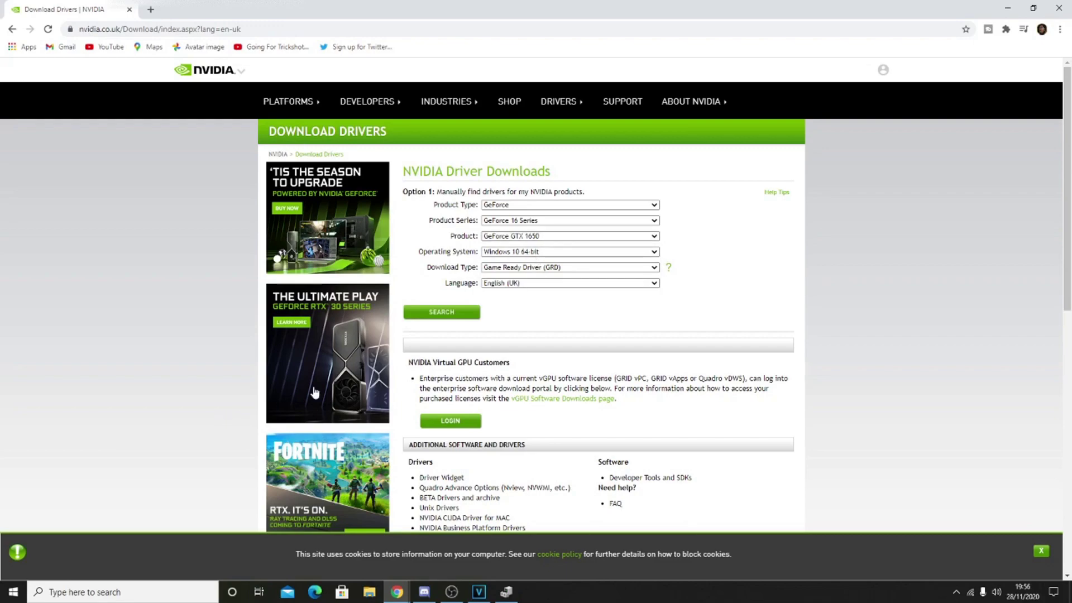
Step: Choose Game Ready Driver (GRD) as the download type and English (UK) as the driver language
left_click(522, 271)
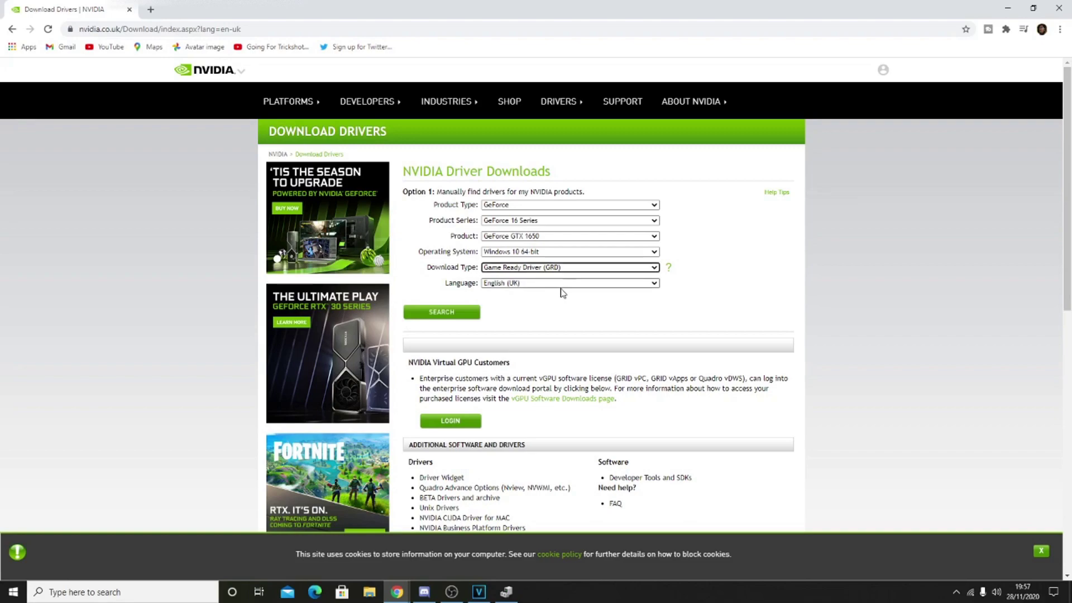
left_click(573, 301)
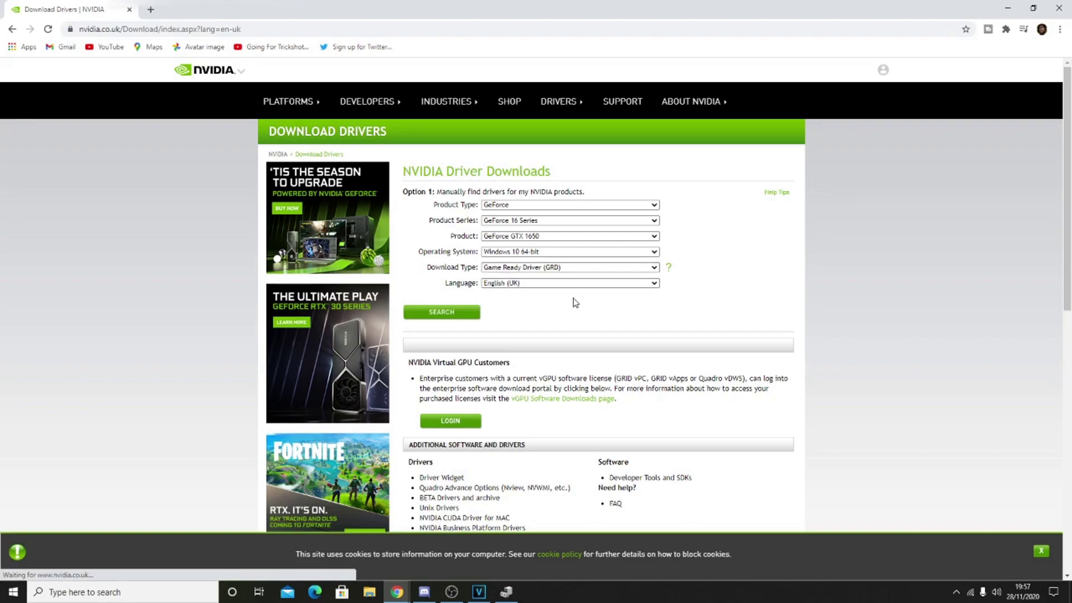
left_click(514, 284)
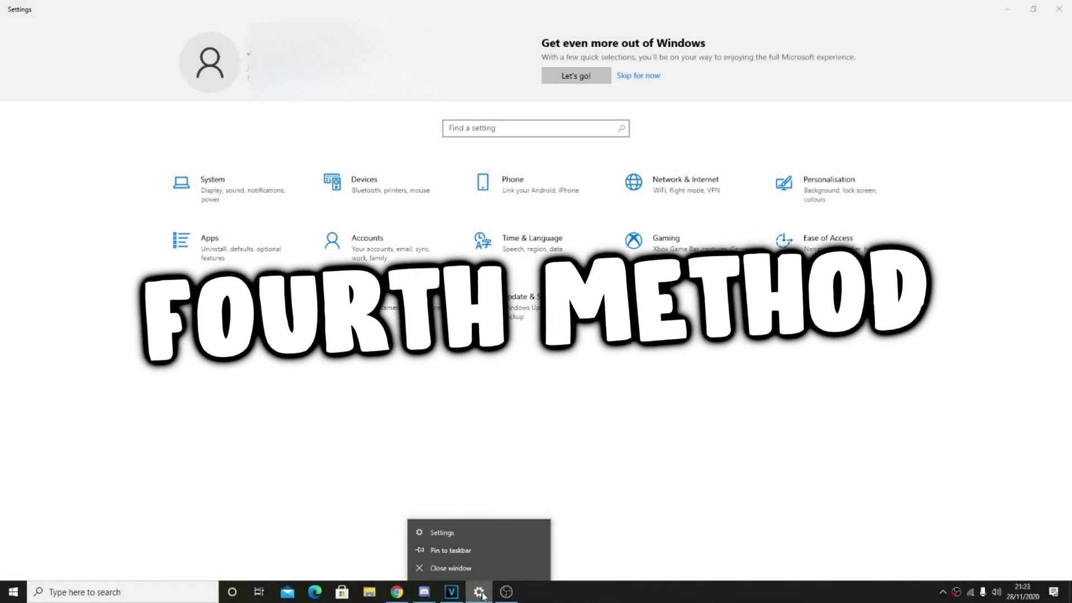
Step: Open the Gaming category in Windows Settings
left_click(129, 592)
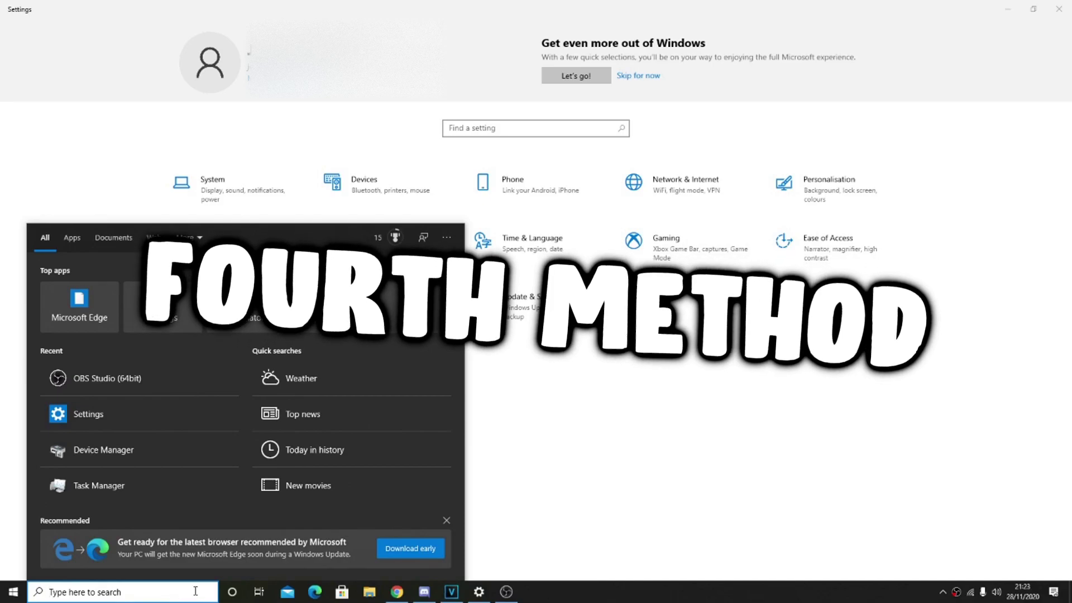
left_click(706, 441)
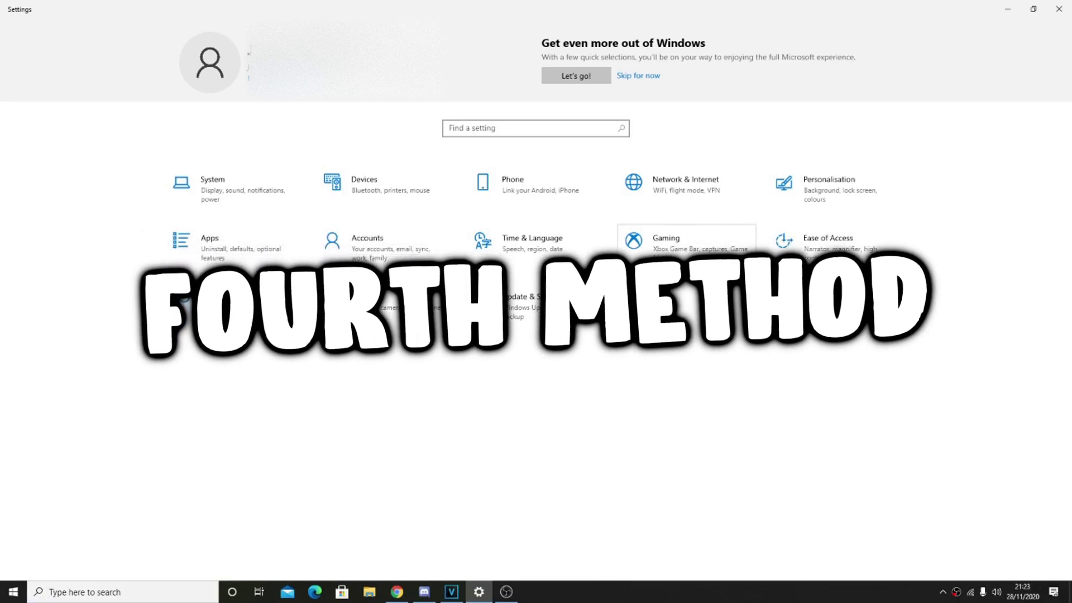
left_click(631, 240)
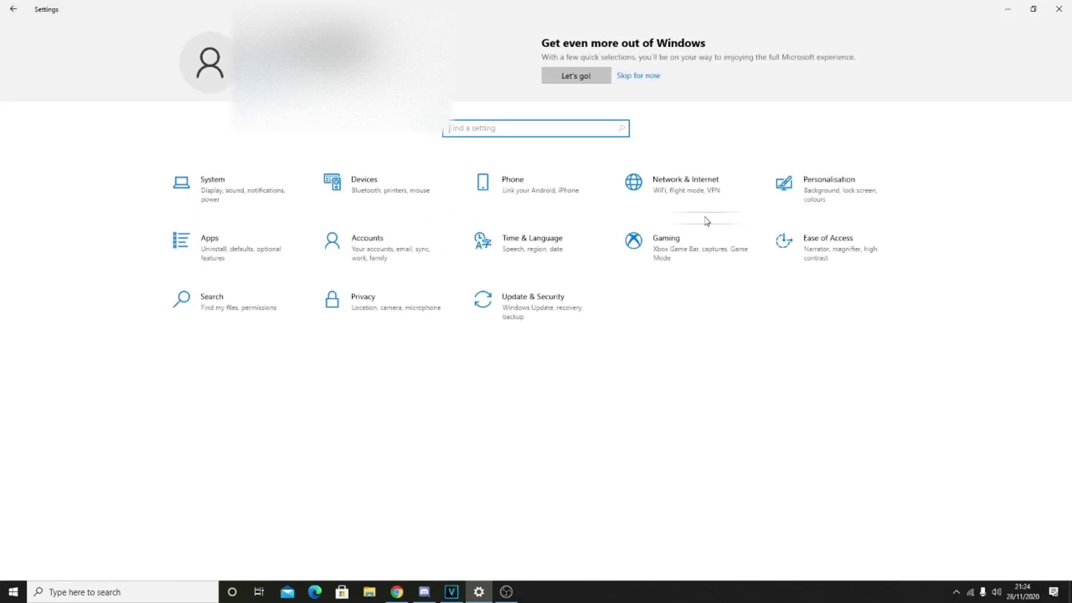
Step: Open the additional power settings from Power & sleep and select the High performance power plan
left_click(242, 205)
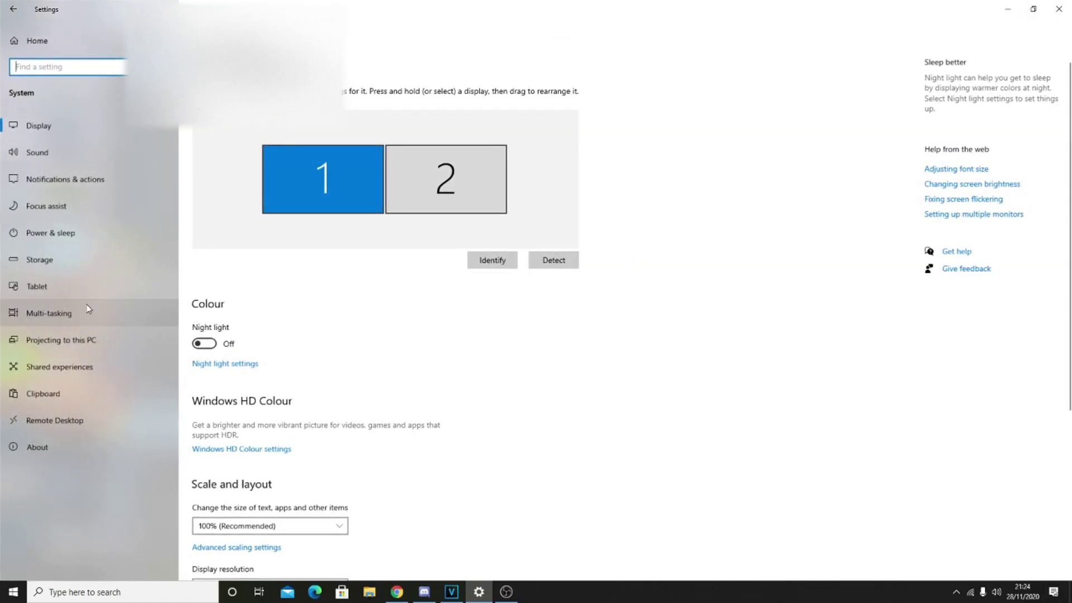
left_click(72, 236)
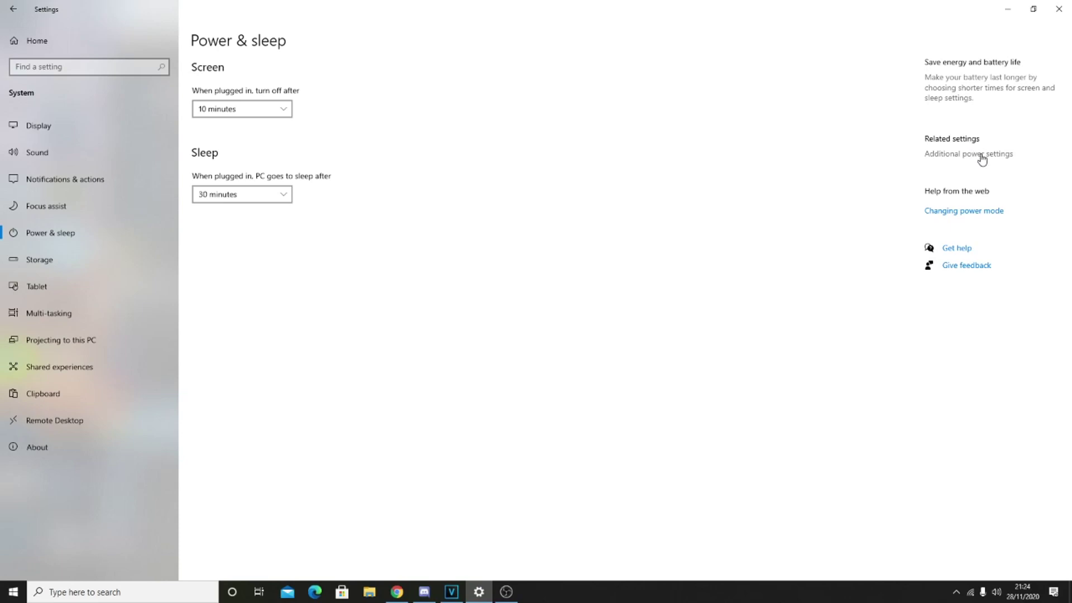
left_click(982, 160)
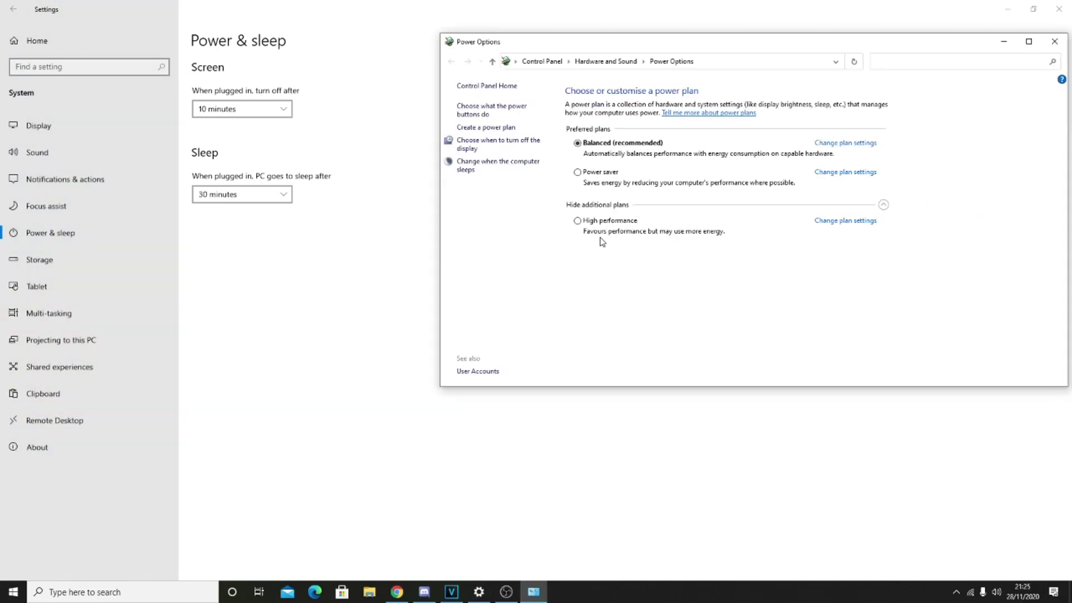
left_click(578, 223)
Step: In the High performance plan's advanced settings, set the wireless adapter's Power Saving Mode to Maximum Performance
left_click(834, 223)
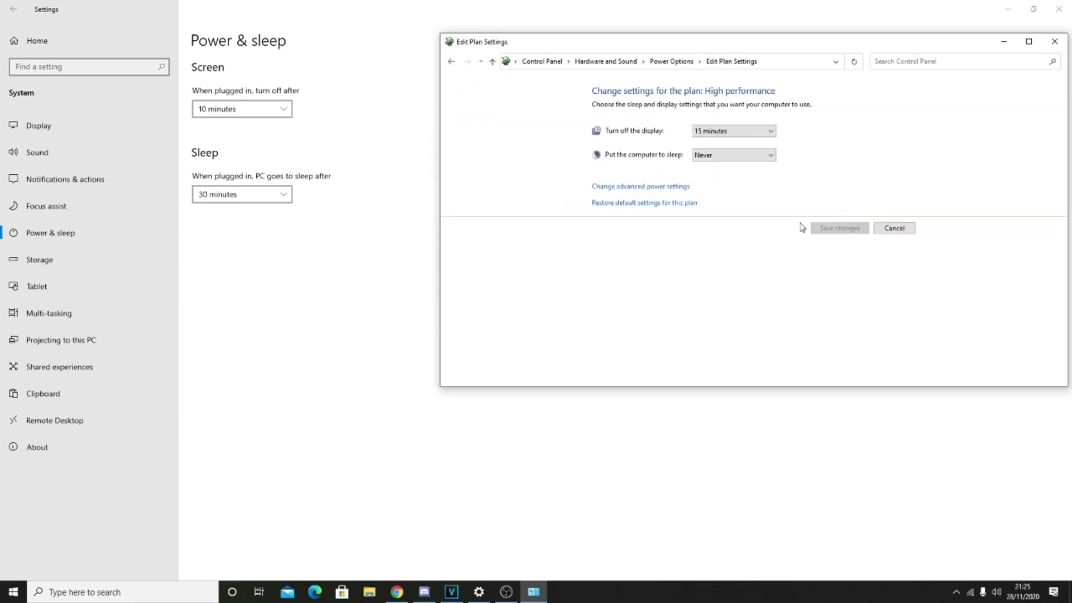
left_click(672, 189)
left_click_drag(238, 101, 757, 105)
left_click(632, 238)
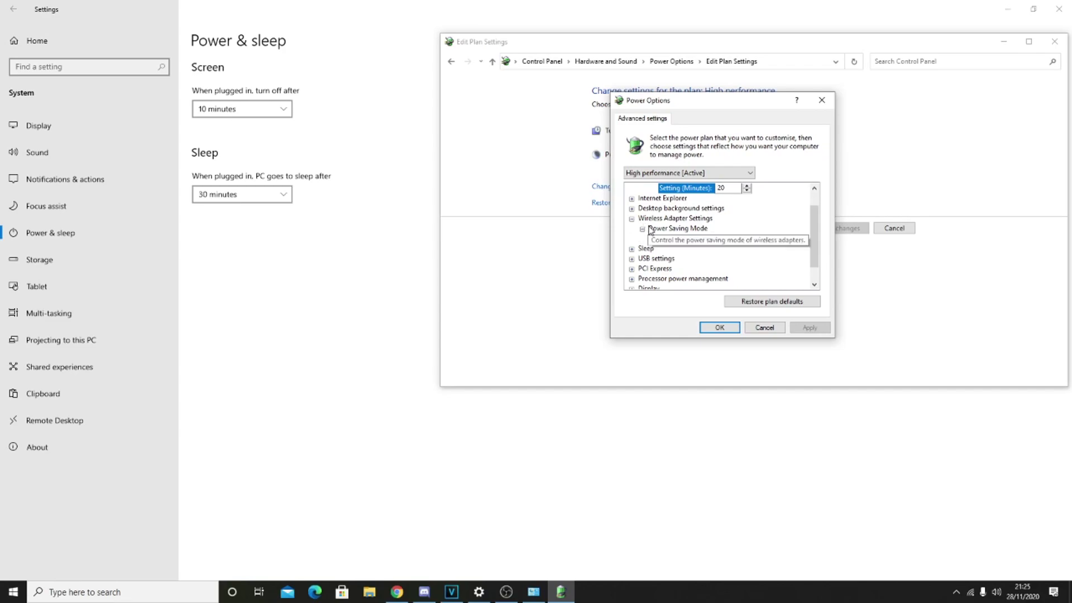
left_click(722, 241)
left_click(724, 245)
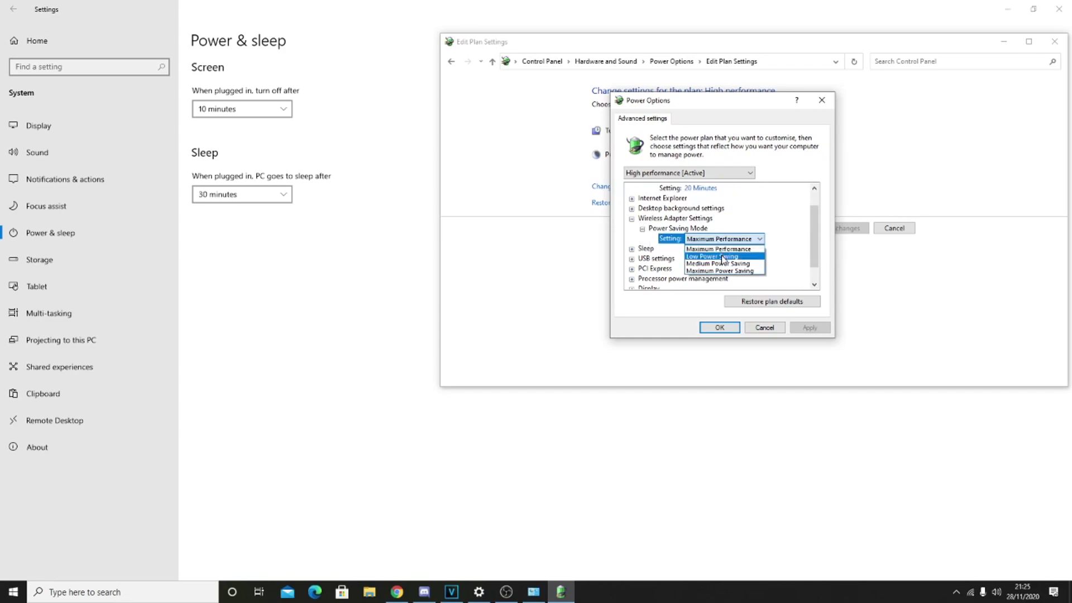
left_click(741, 240)
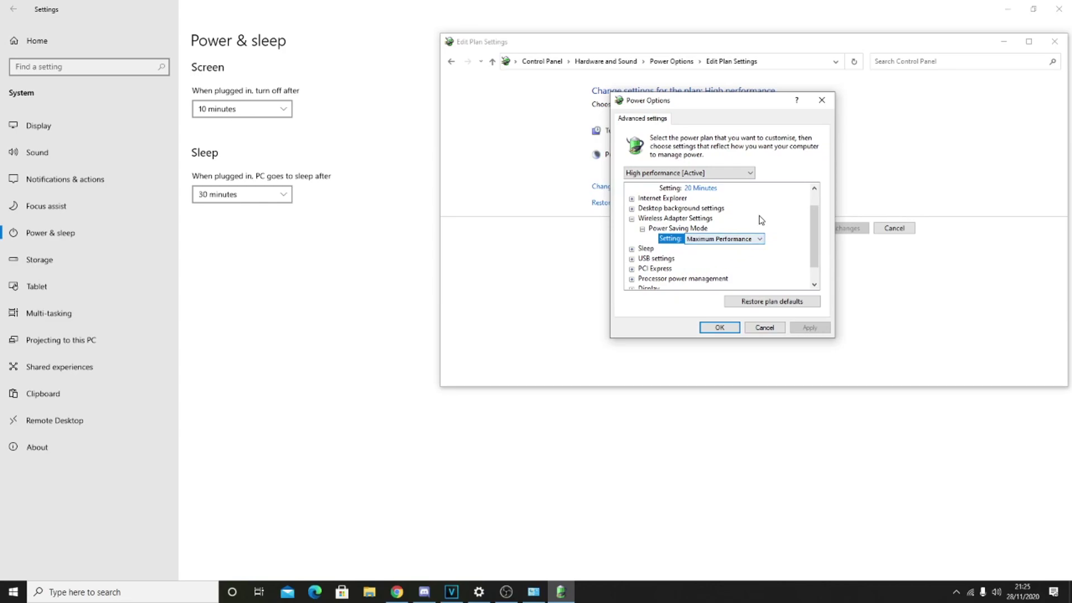
Step: Set Link State Power Management under PCI Express to Off
scroll(725, 234, "down", 1)
left_click(631, 249)
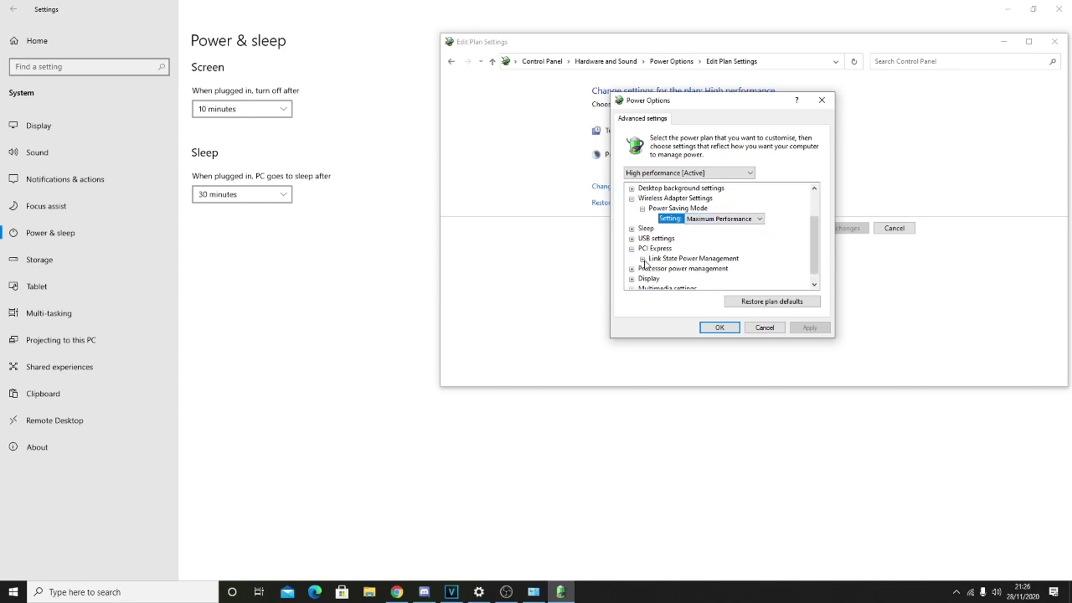
left_click(642, 259)
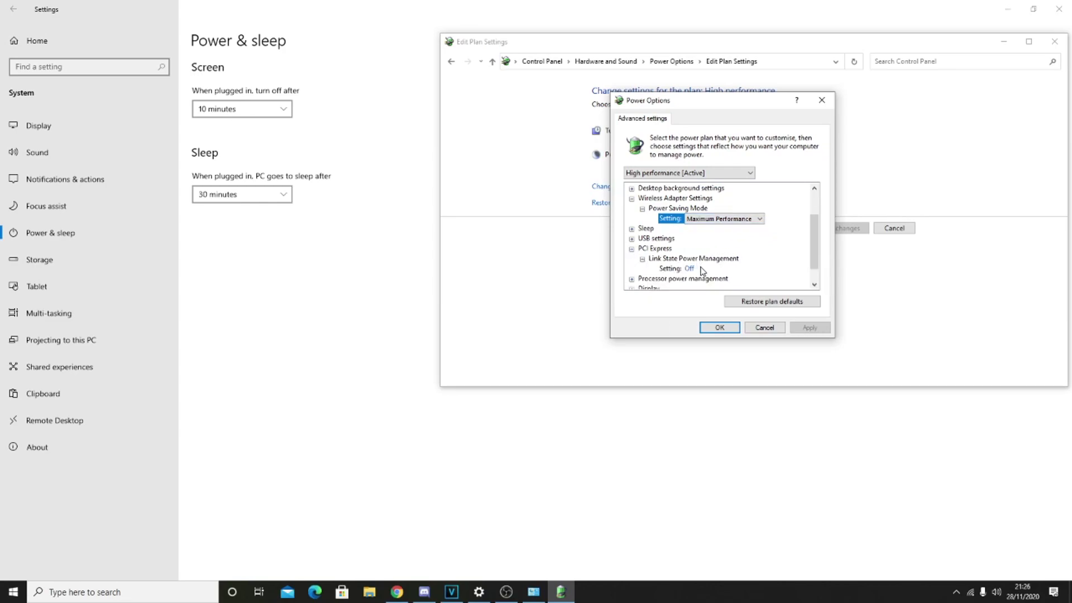
left_click(691, 269)
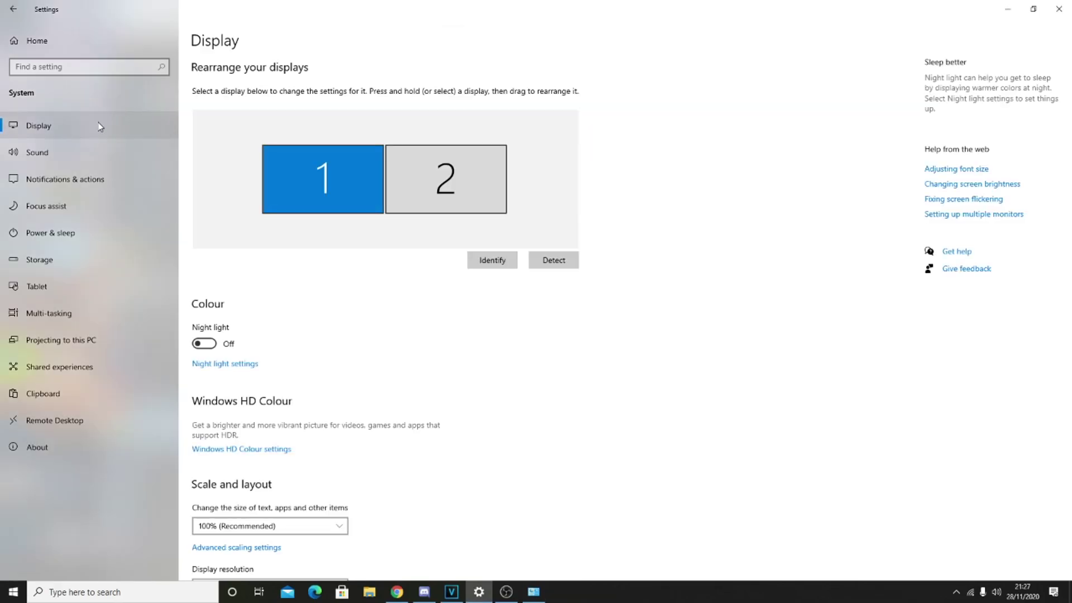
Step: Turn off notifications from apps and other senders, and disable the suggestions for finishing device setup
left_click(134, 187)
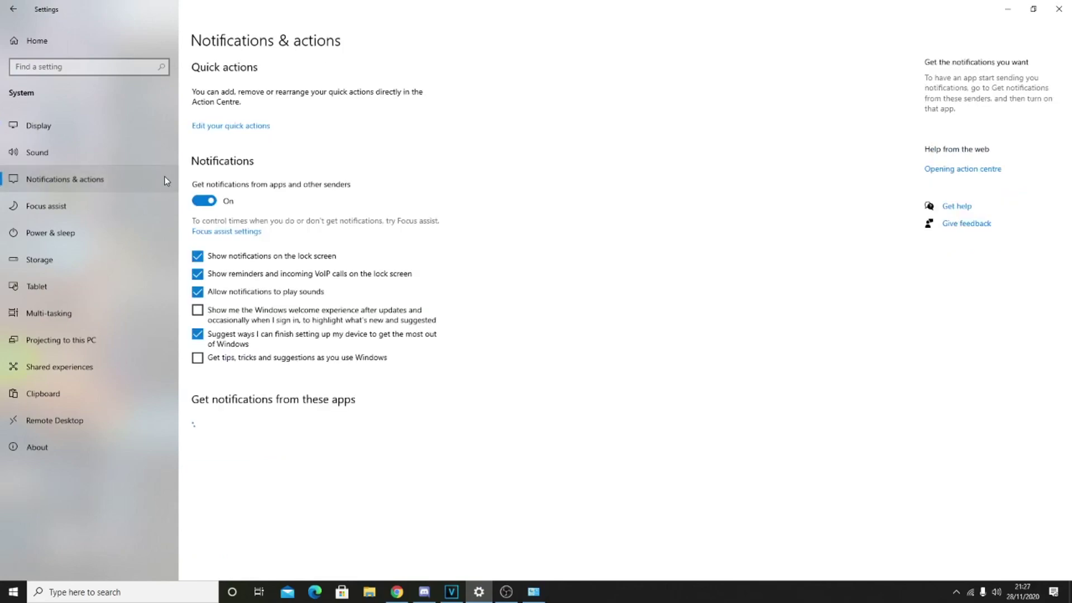
left_click(208, 200)
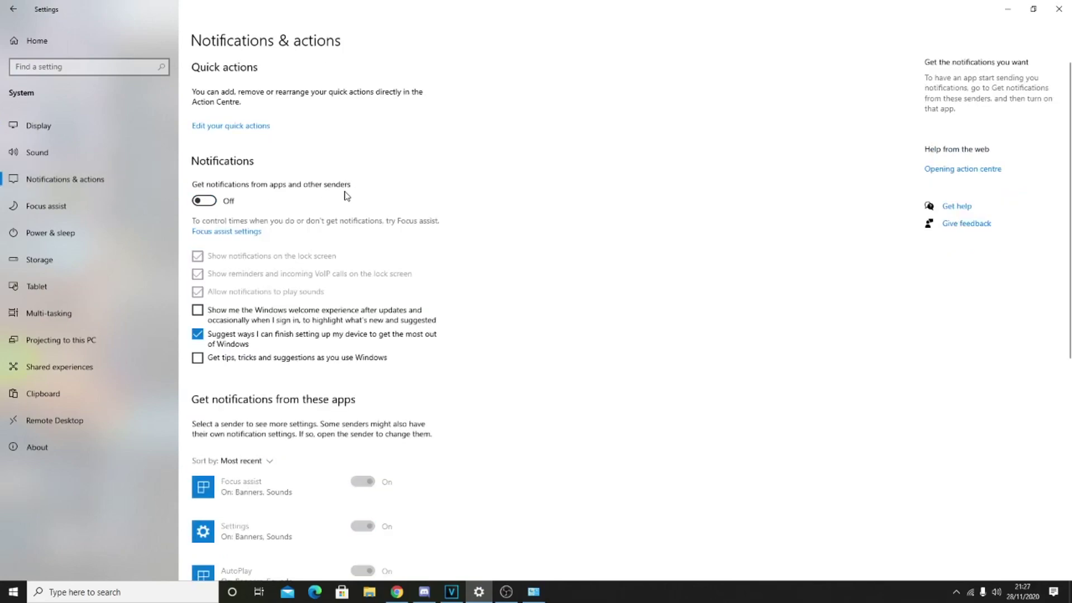
left_click(199, 338)
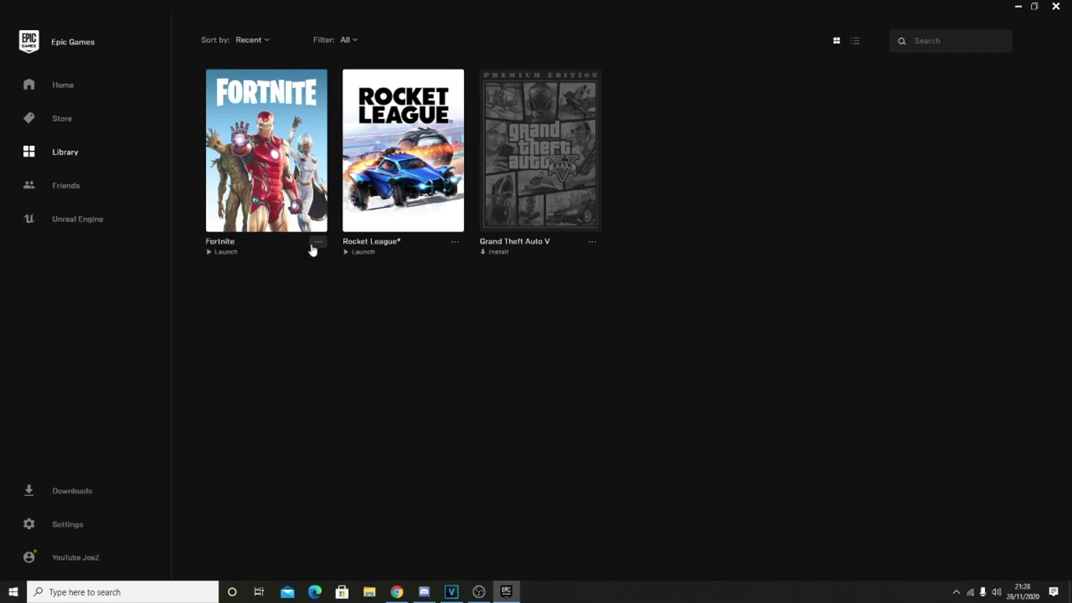
Step: In the Epic Games Launcher library, view Fortnite's management options and close them without changing anything
left_click(316, 243)
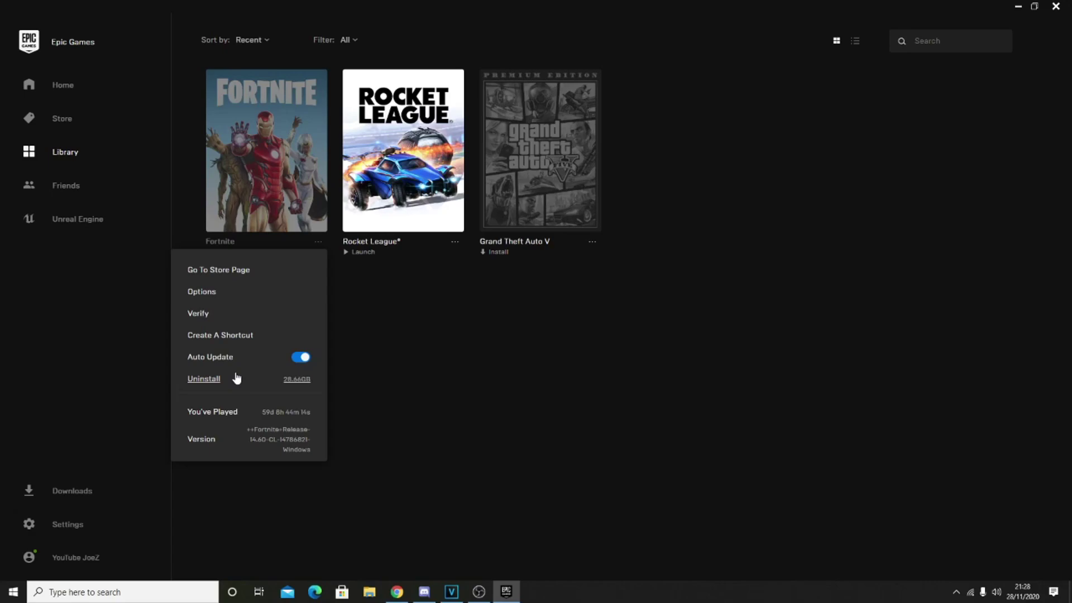
left_click(430, 352)
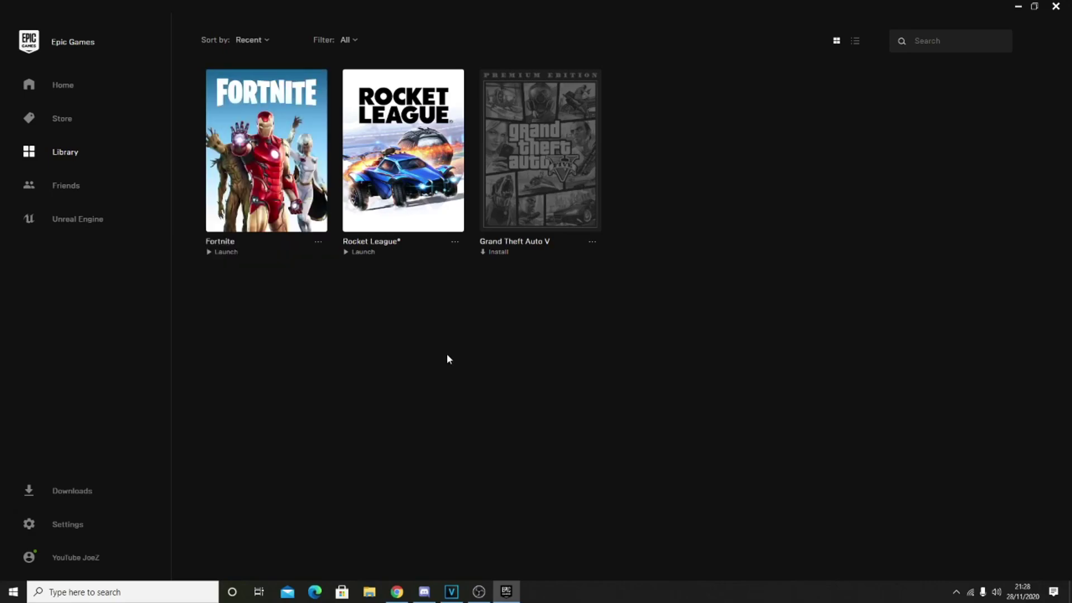